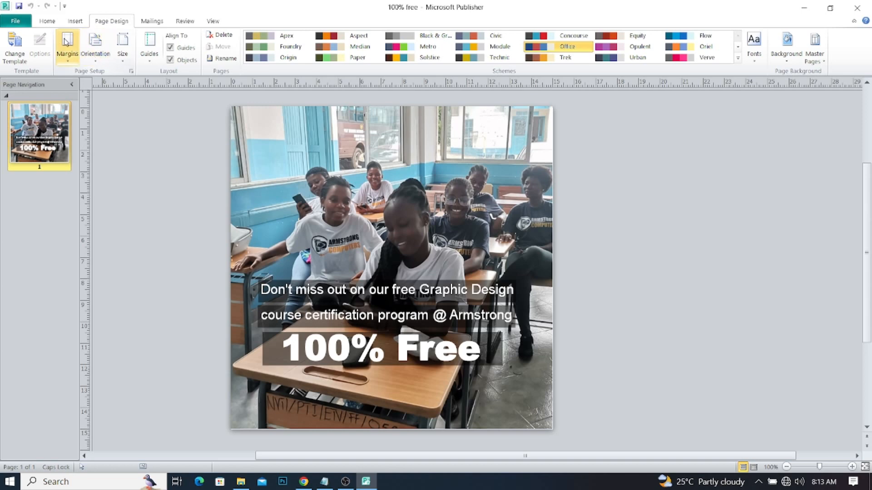
- Close the currently open "100% free" publication
{"action": "left_click", "coordinate": [18, 22]}
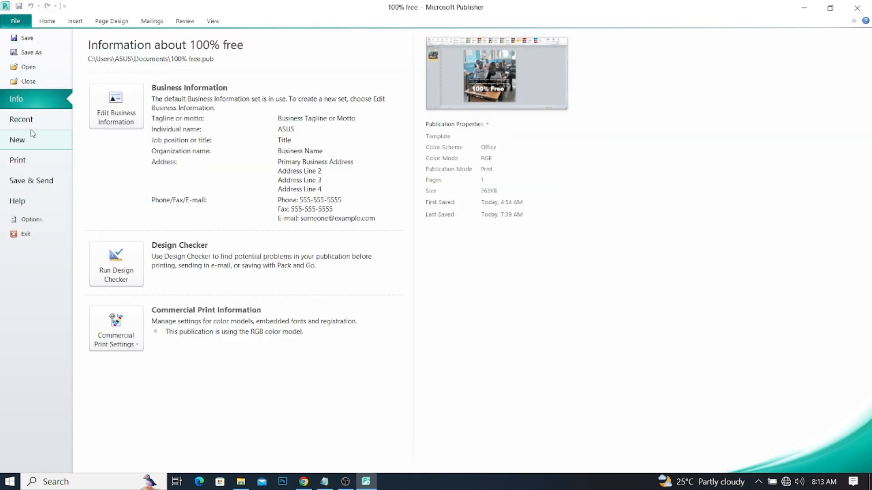
{"action": "left_click", "coordinate": [30, 84]}
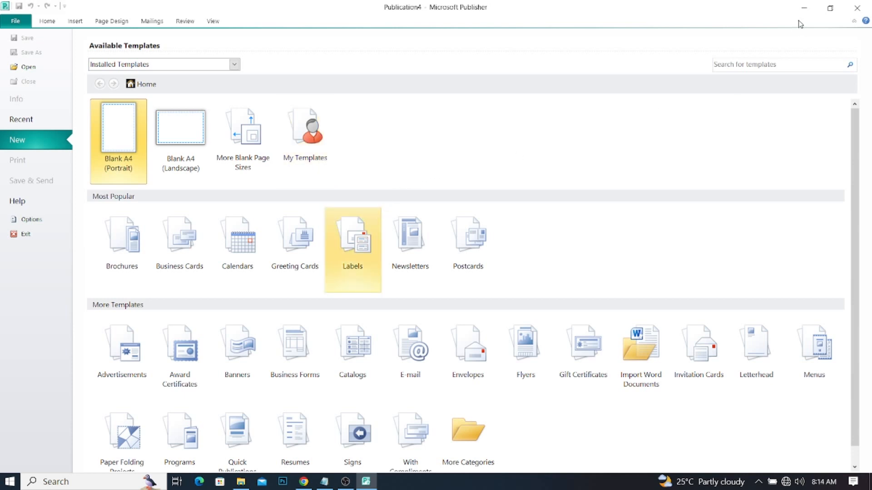
- Look through the desktop's img folder to check the GH photo and the logo1 image, and return to Publisher
{"action": "left_click", "coordinate": [803, 8]}
{"action": "double_click", "coordinate": [108, 19]}
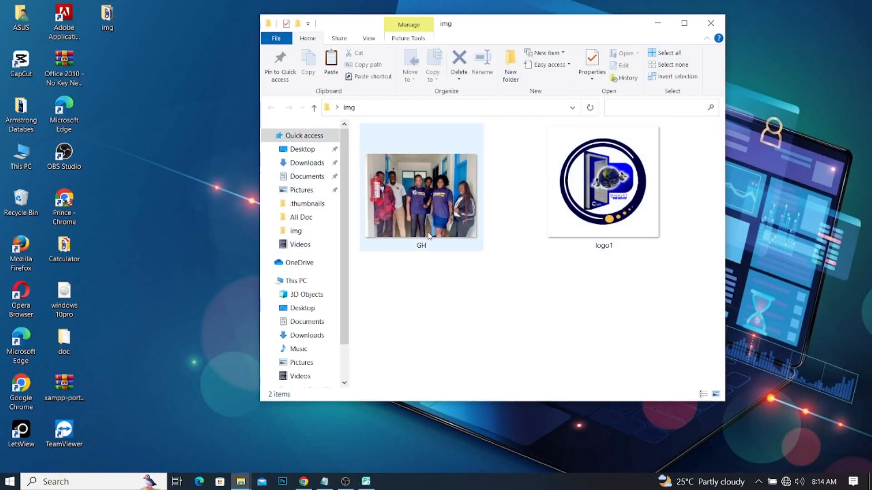
{"action": "left_click", "coordinate": [427, 217]}
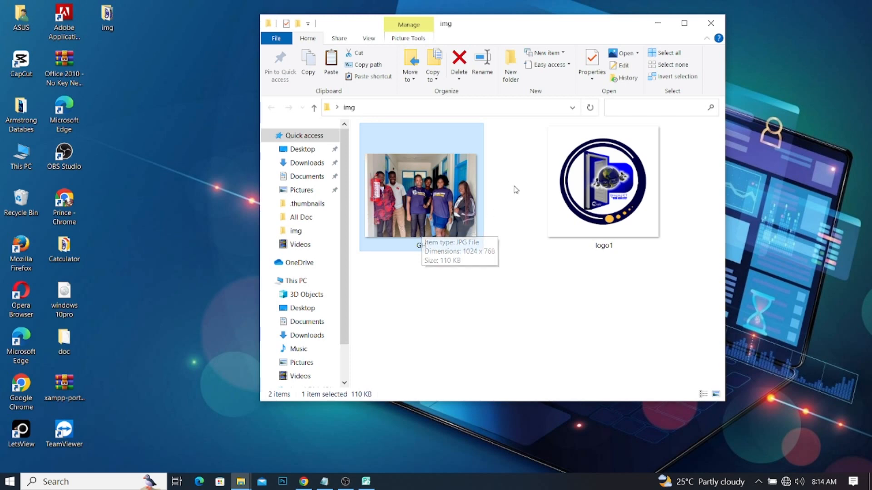
{"action": "left_click", "coordinate": [711, 23]}
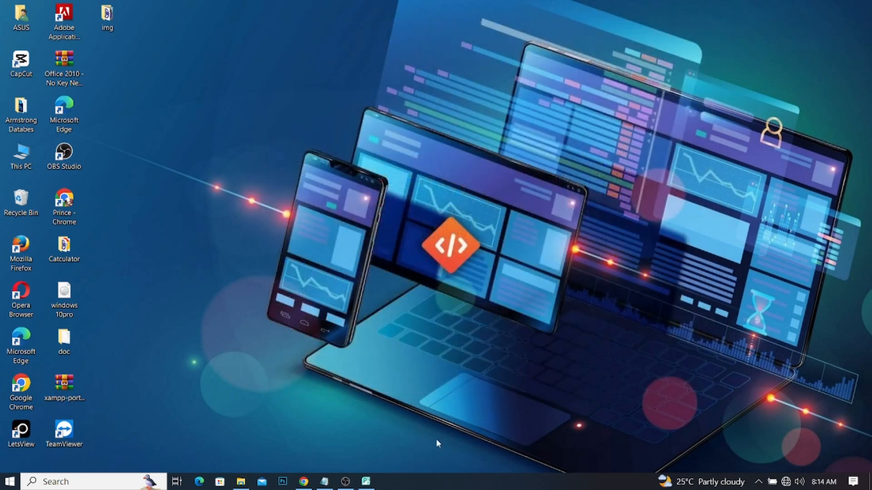
{"action": "left_click", "coordinate": [366, 482]}
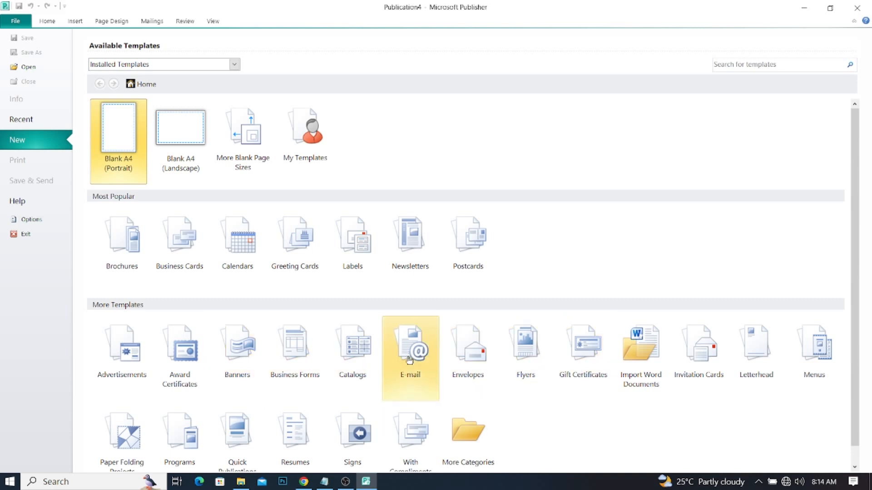
- Create a blank A4 portrait publication and set its page size to 48 cm wide by 48 cm high
{"action": "scroll", "coordinate": [406, 381], "scroll_direction": "down", "scroll_amount": 1}
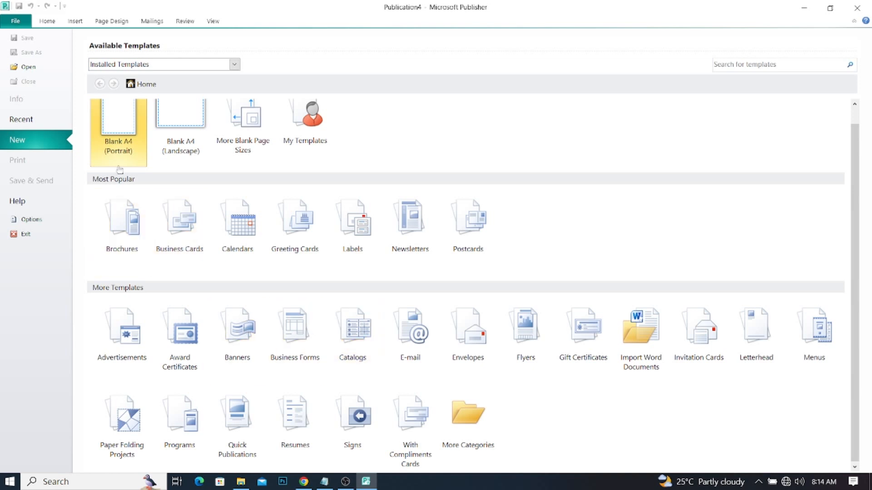
{"action": "double_click", "coordinate": [121, 134]}
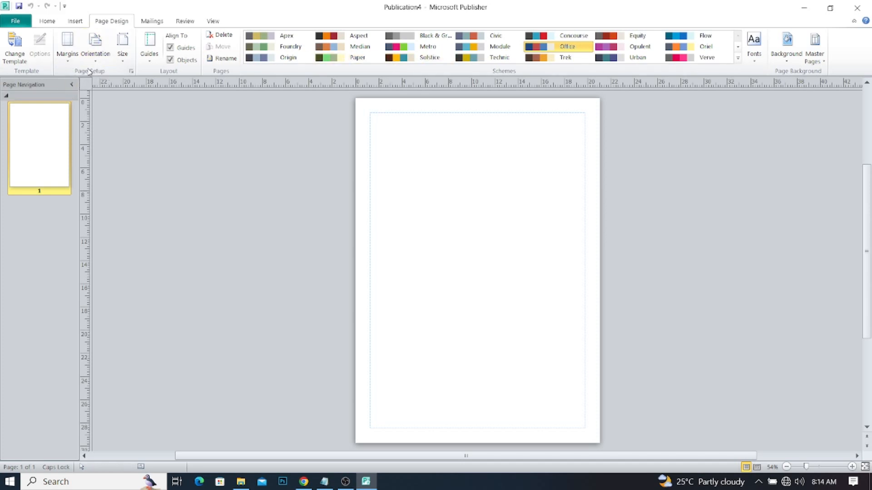
{"action": "left_click", "coordinate": [131, 72]}
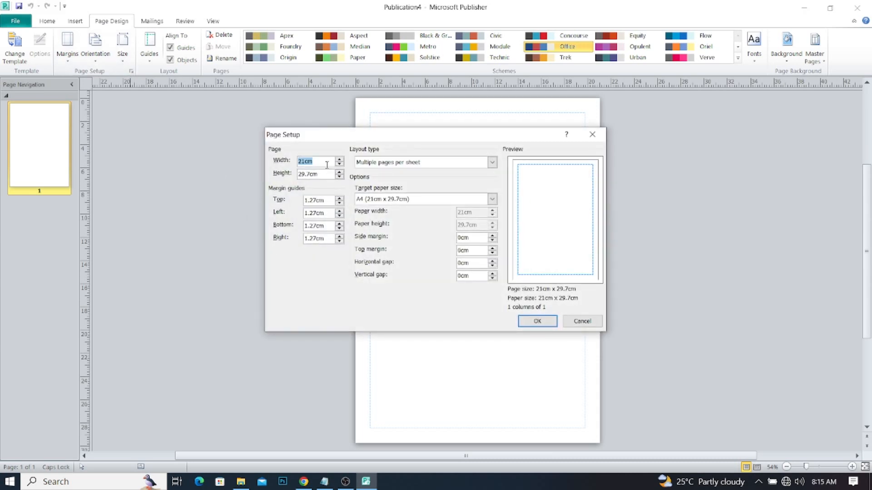
{"action": "type", "text": "48"}
{"action": "key", "text": "Tab"}
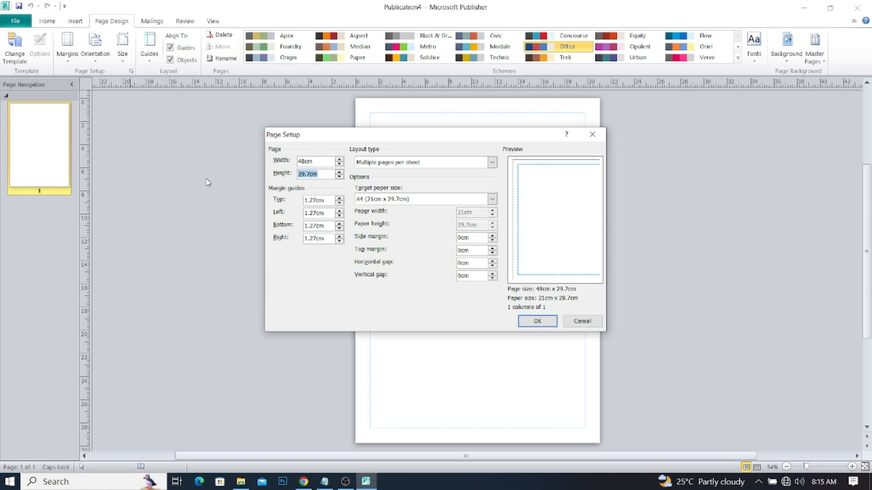
{"action": "type", "text": "48"}
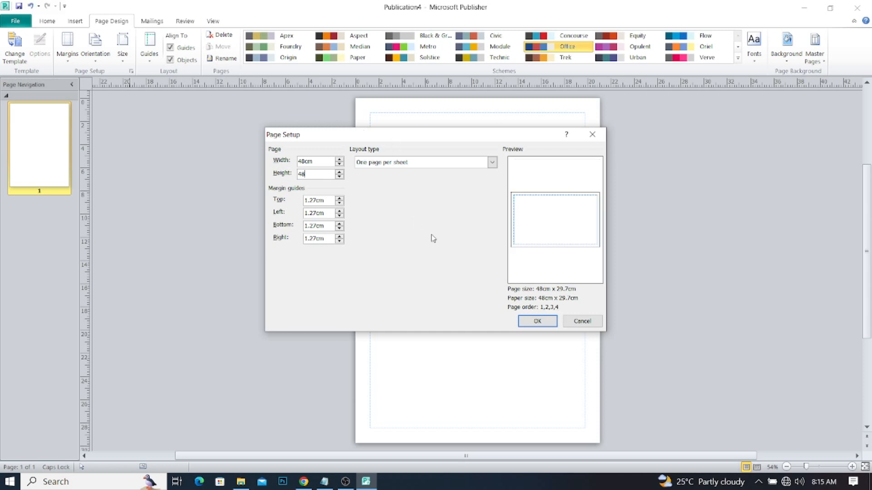
{"action": "left_click", "coordinate": [320, 162]}
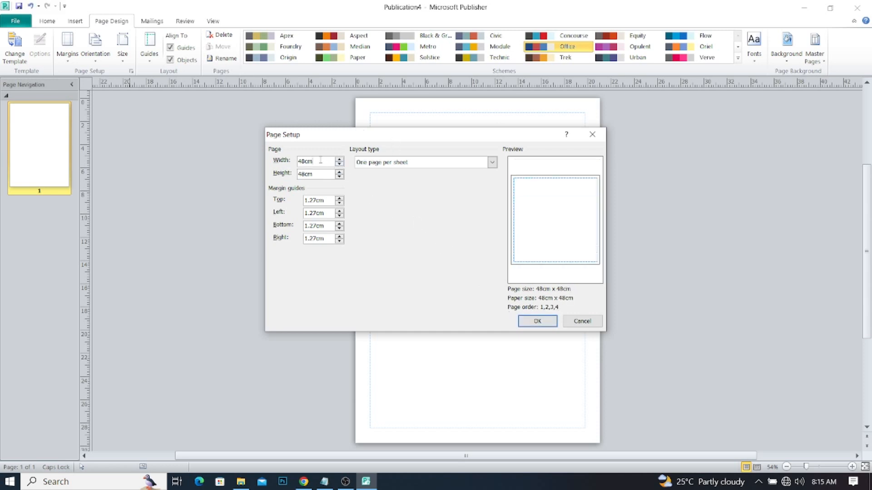
{"action": "left_click", "coordinate": [549, 324]}
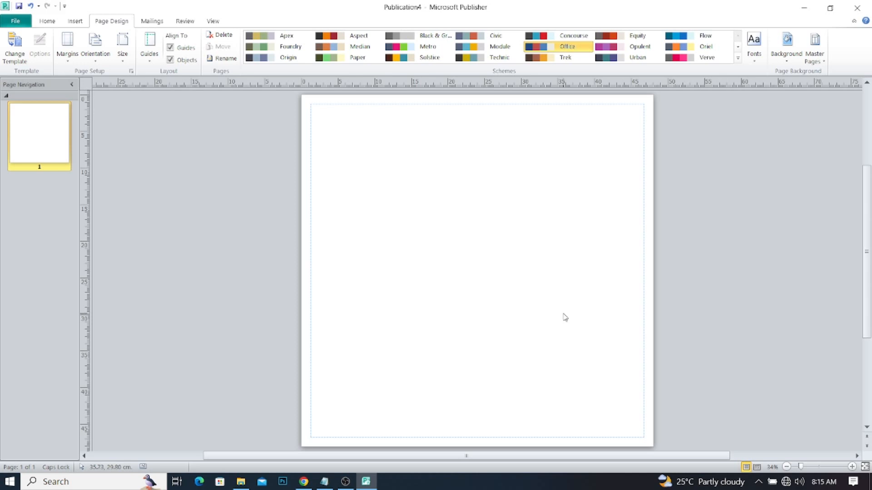
- Insert the GH picture from the desktop's img folder and park it outside the page, beside its left edge
{"action": "left_click", "coordinate": [75, 21]}
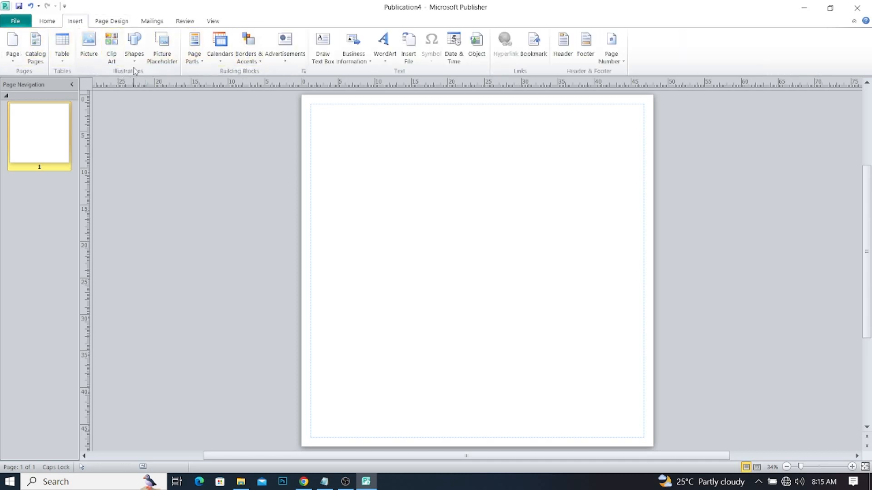
{"action": "left_click", "coordinate": [81, 40]}
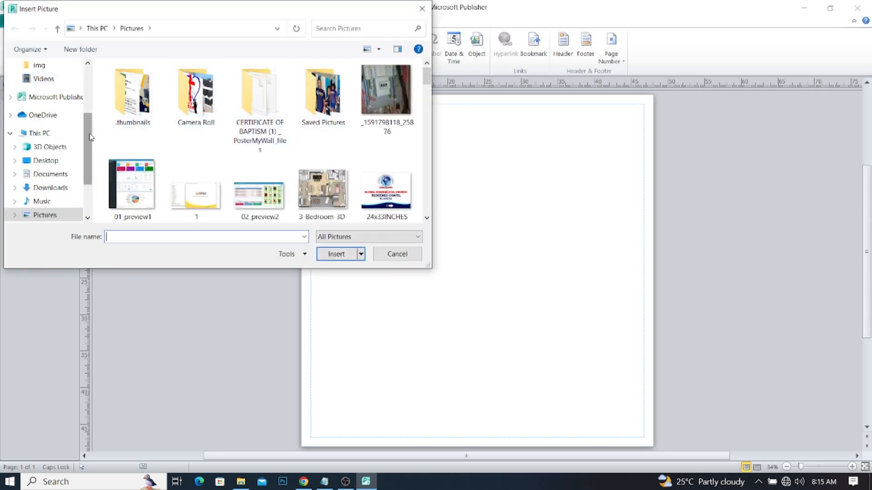
{"action": "scroll", "coordinate": [63, 83], "scroll_direction": "up", "scroll_amount": 3}
{"action": "left_click", "coordinate": [49, 89]}
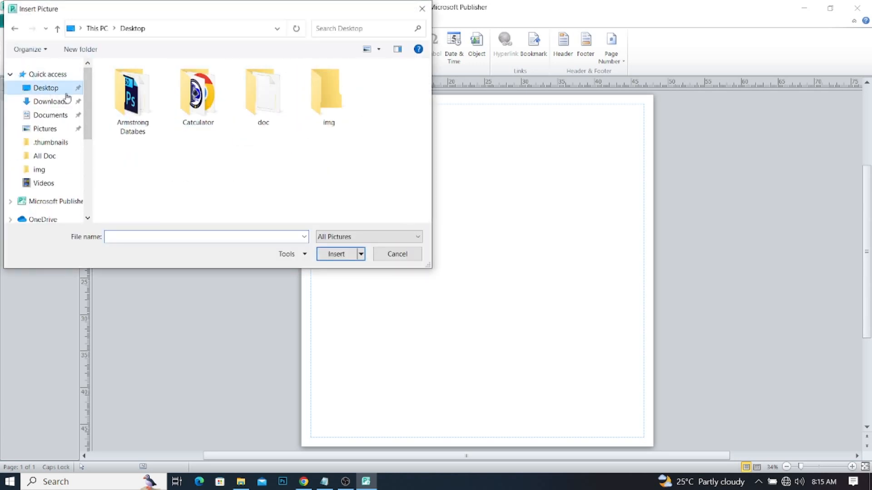
{"action": "double_click", "coordinate": [330, 118]}
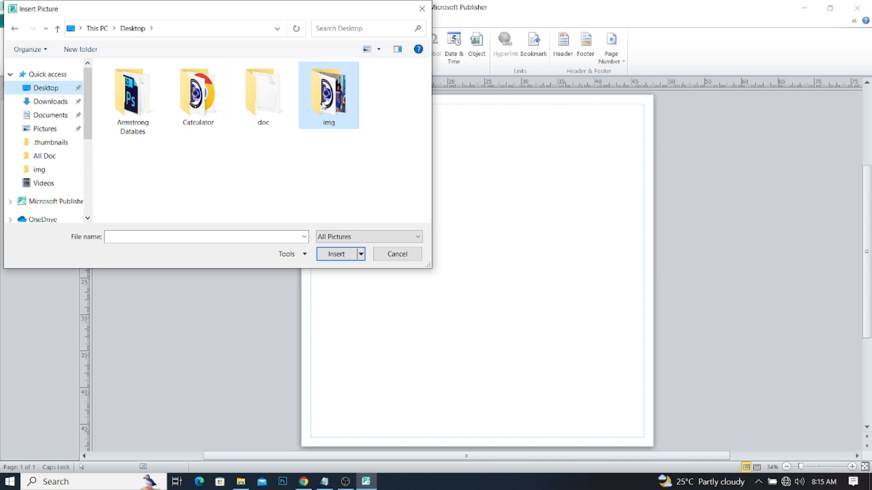
{"action": "left_click", "coordinate": [130, 110]}
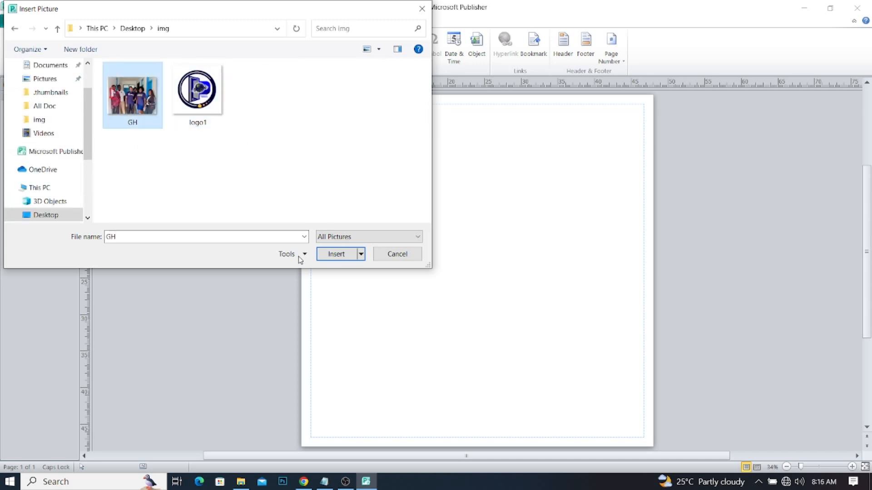
{"action": "left_click", "coordinate": [336, 254]}
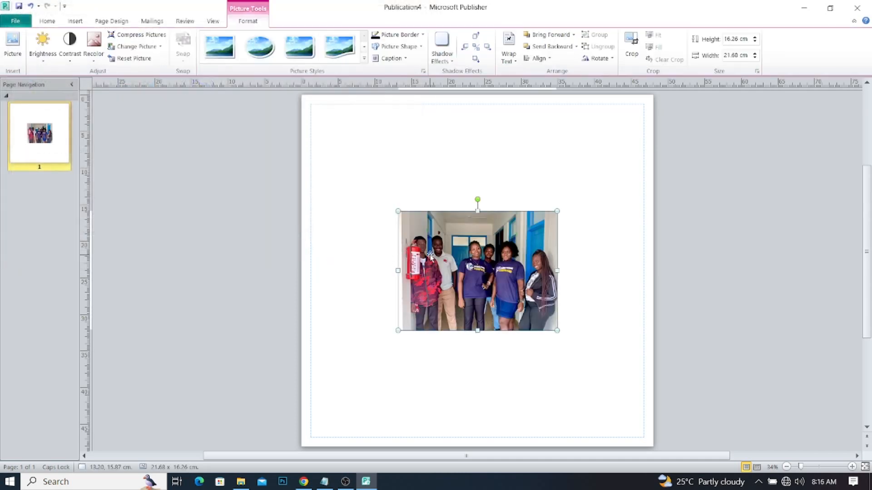
{"action": "left_click_drag", "start_coordinate": [463, 272], "coordinate": [174, 195]}
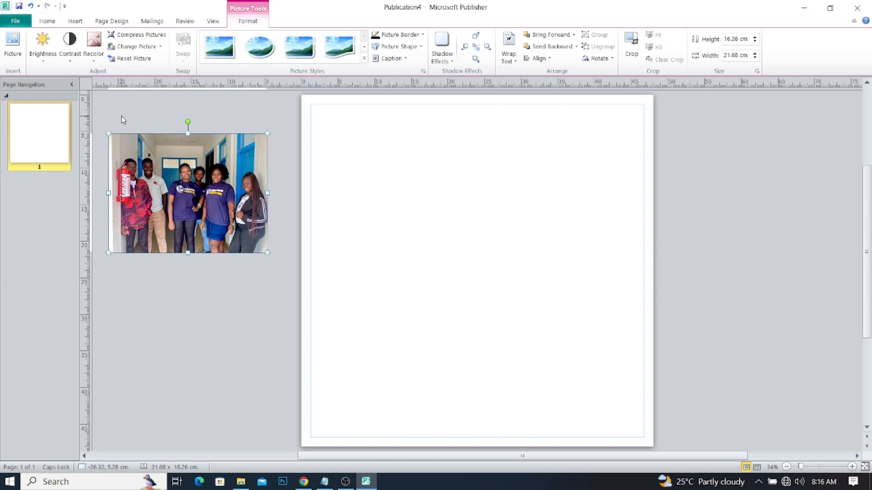
- Draw a rectangle about 41 cm wide by 36 cm high starting at the page's top-left corner
{"action": "left_click", "coordinate": [75, 22]}
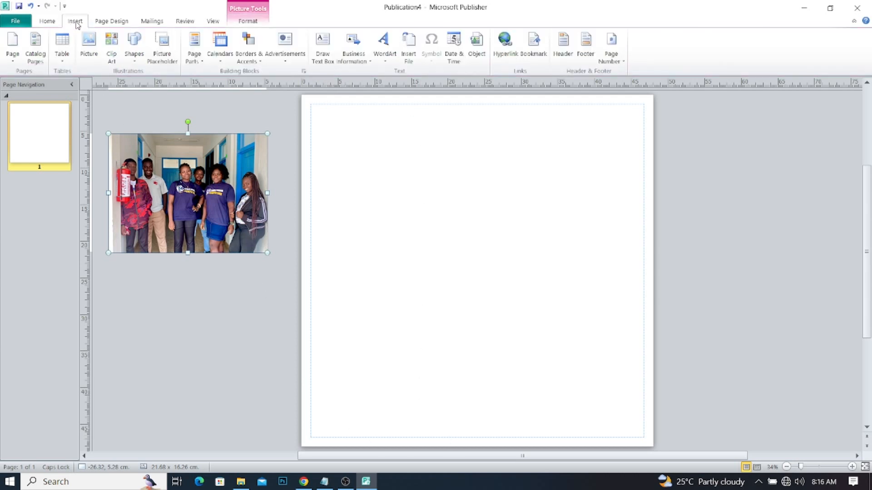
{"action": "left_click", "coordinate": [134, 63]}
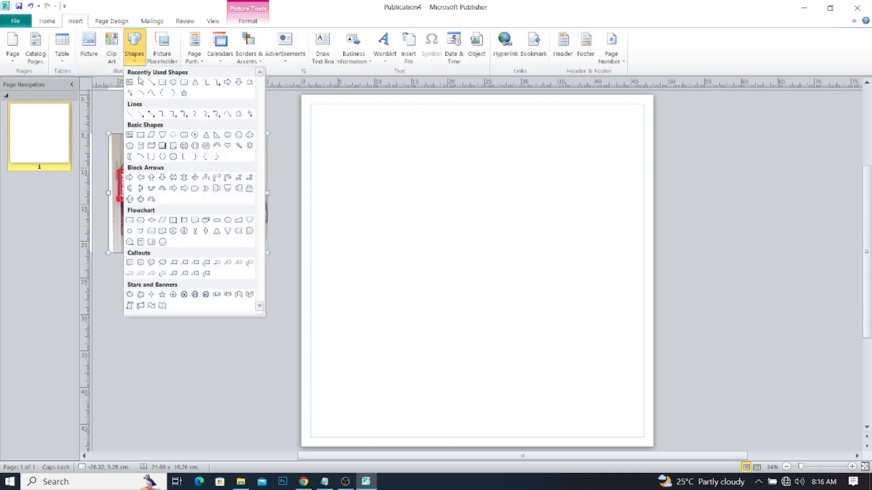
{"action": "left_click", "coordinate": [162, 83]}
{"action": "mouse_move", "coordinate": [301, 94]}
{"action": "left_mouse_down"}
{"action": "mouse_move", "coordinate": [418, 230]}
{"action": "mouse_move", "coordinate": [582, 309]}
{"action": "mouse_move", "coordinate": [644, 383]}
{"action": "mouse_move", "coordinate": [658, 438]}
{"action": "mouse_move", "coordinate": [655, 394]}
{"action": "mouse_move", "coordinate": [601, 304]}
{"action": "left_mouse_up"}
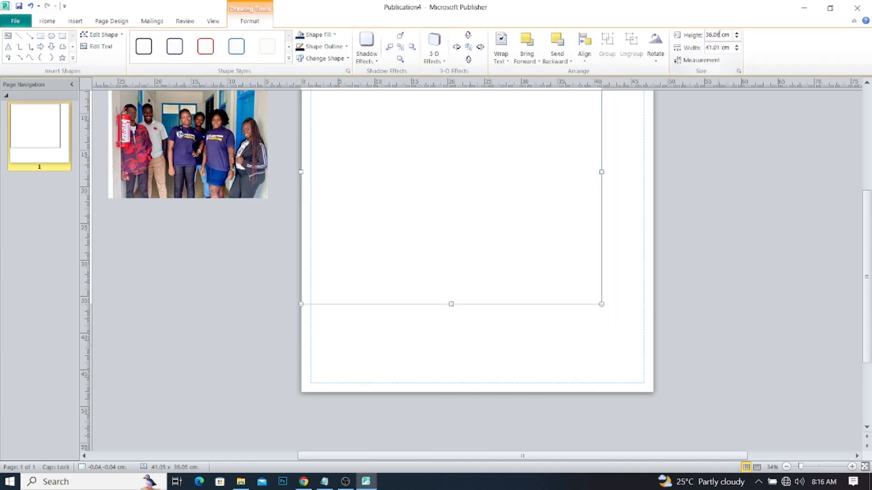
- Set the rectangle's height and width to 48 cm each so it covers the whole page
{"action": "left_click", "coordinate": [719, 35]}
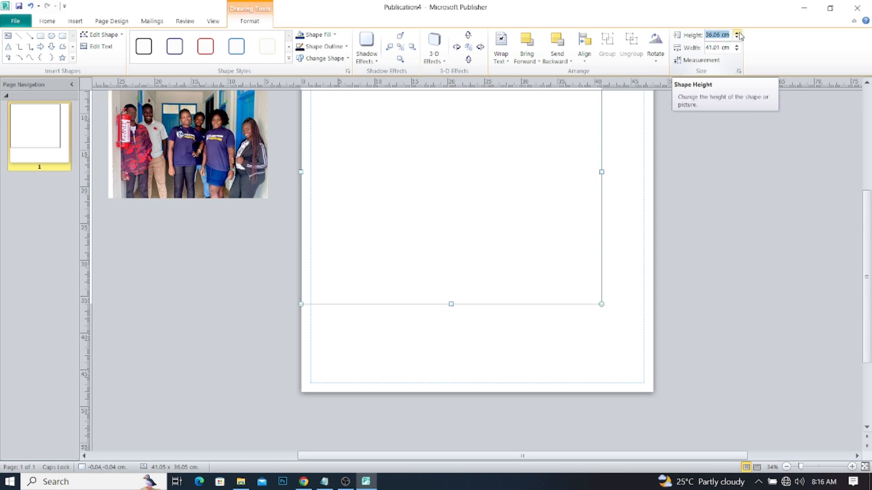
{"action": "type", "text": "48"}
{"action": "left_click", "coordinate": [720, 45]}
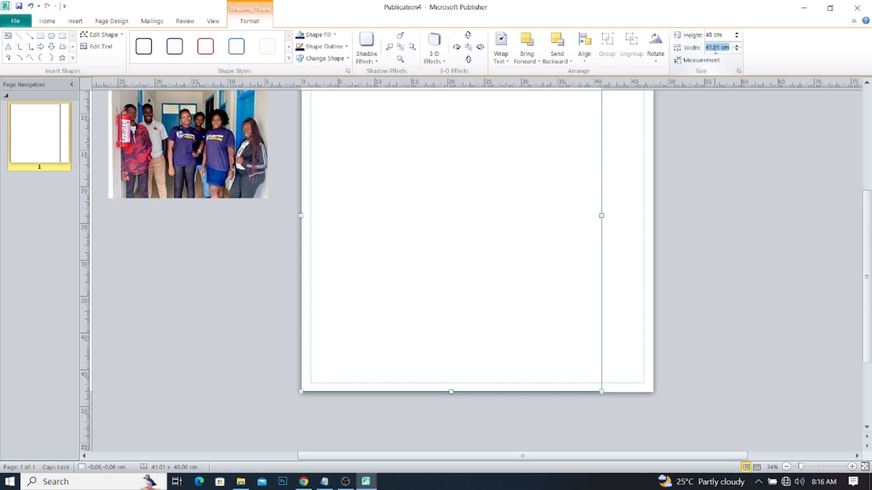
{"action": "type", "text": "48"}
{"action": "key", "text": "Return"}
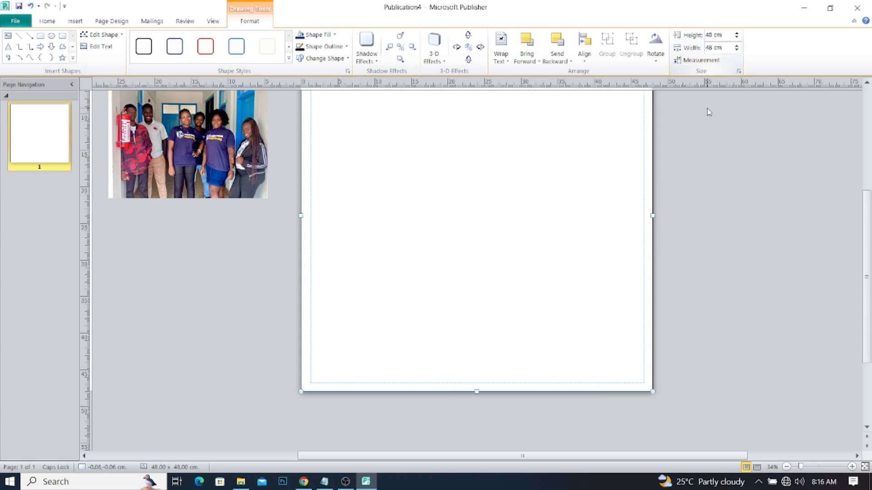
{"action": "scroll", "coordinate": [719, 213], "scroll_direction": "up", "scroll_amount": 4}
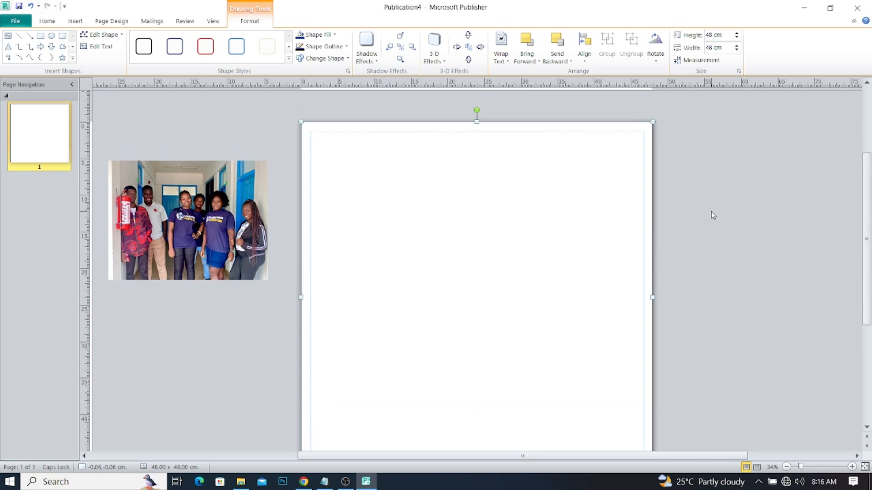
- Move the GH photo onto the page and enlarge it to about 67.4 cm by 50.6 cm, covering the rectangle
{"action": "left_click_drag", "start_coordinate": [193, 222], "coordinate": [386, 185]}
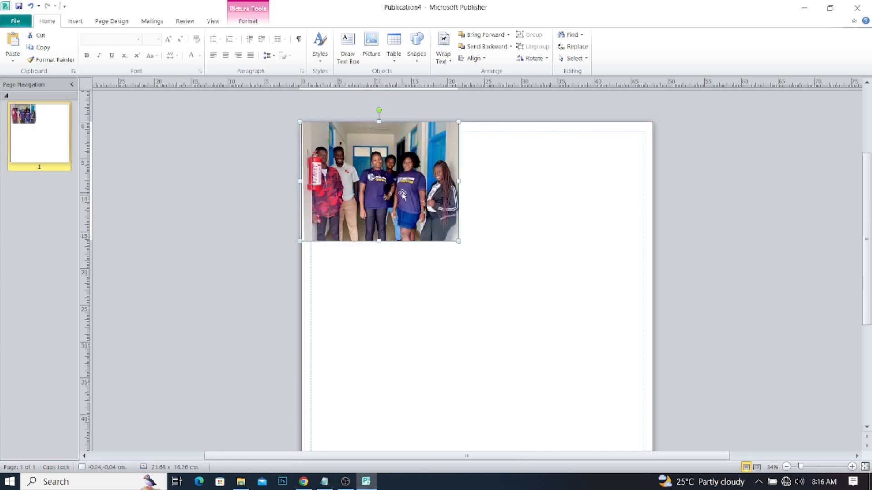
{"action": "left_click_drag", "start_coordinate": [456, 241], "coordinate": [704, 399]}
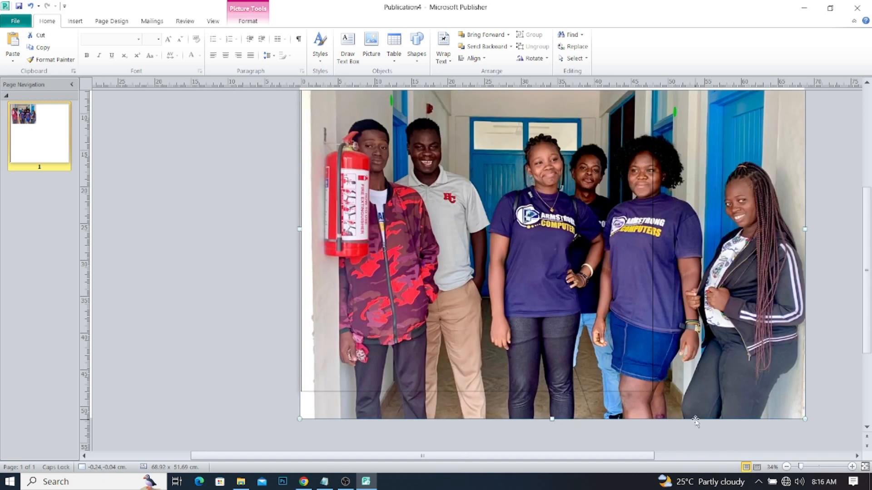
{"action": "left_click_drag", "start_coordinate": [749, 337], "coordinate": [684, 320]}
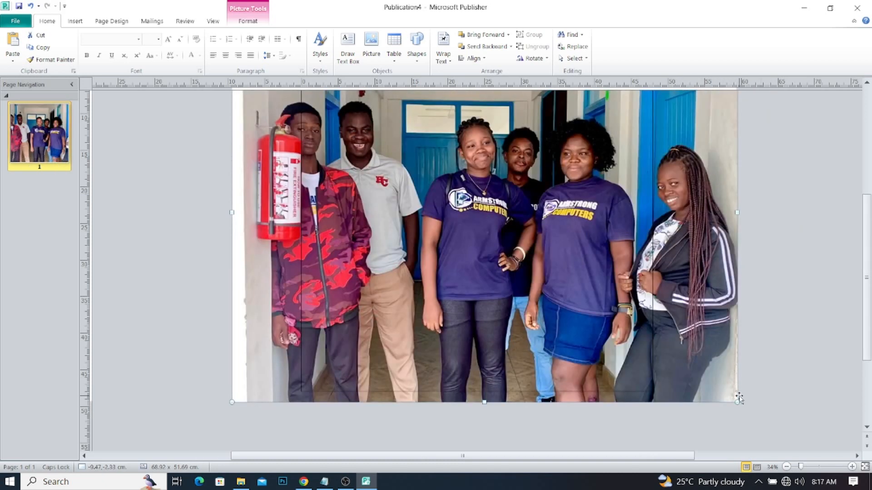
{"action": "left_click_drag", "start_coordinate": [738, 403], "coordinate": [726, 394]}
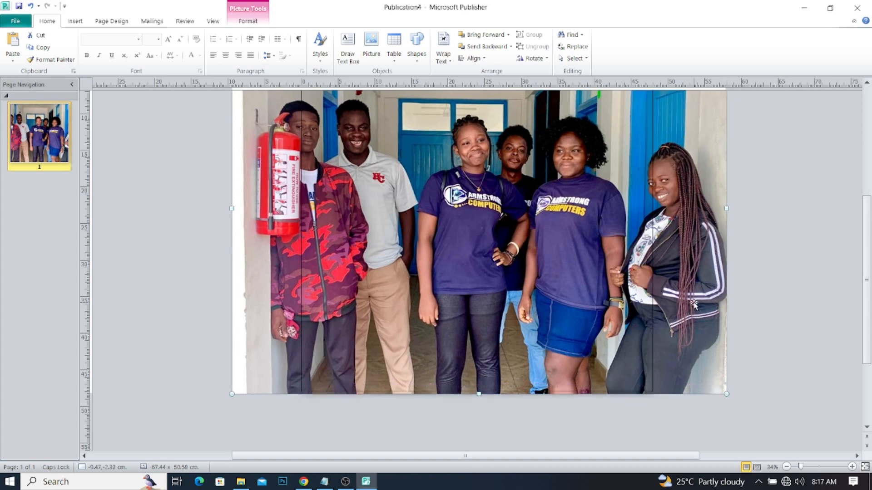
- Shift the enlarged photo left until it starts about 13.3 cm beyond the page's left edge
{"action": "left_click_drag", "start_coordinate": [685, 302], "coordinate": [676, 303]}
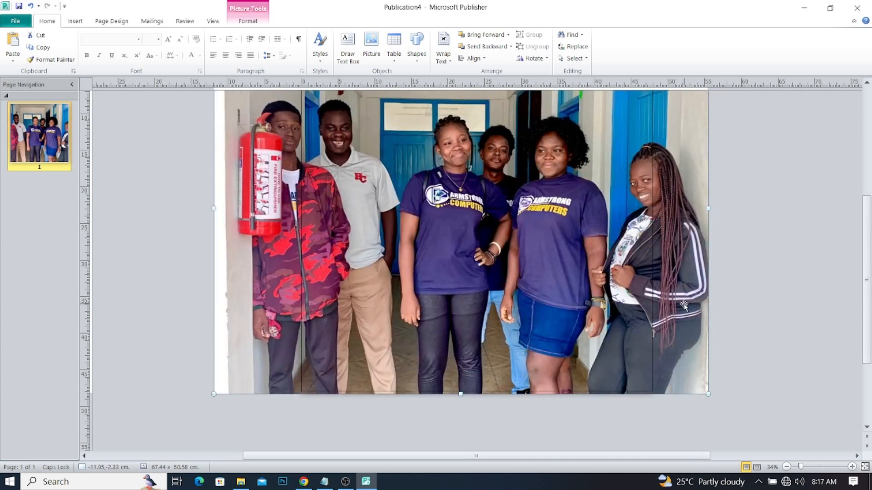
{"action": "left_click_drag", "start_coordinate": [688, 305], "coordinate": [684, 305]}
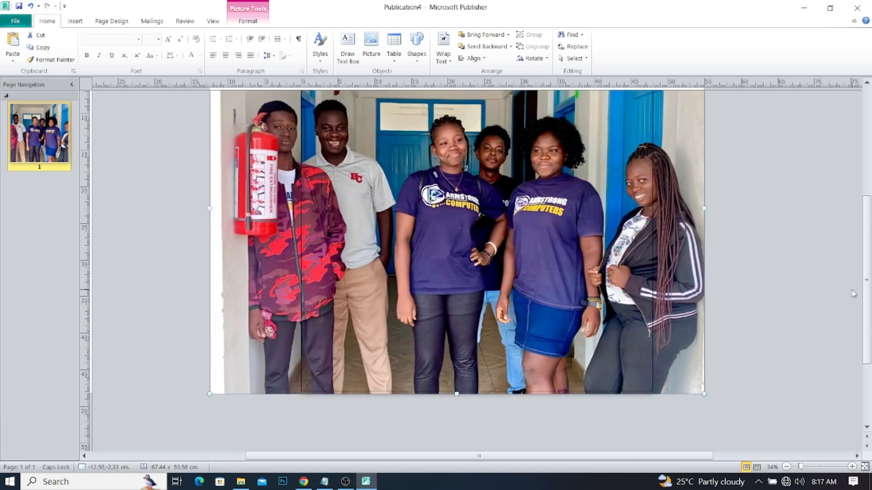
{"action": "scroll", "coordinate": [853, 272], "scroll_direction": "up", "scroll_amount": 3}
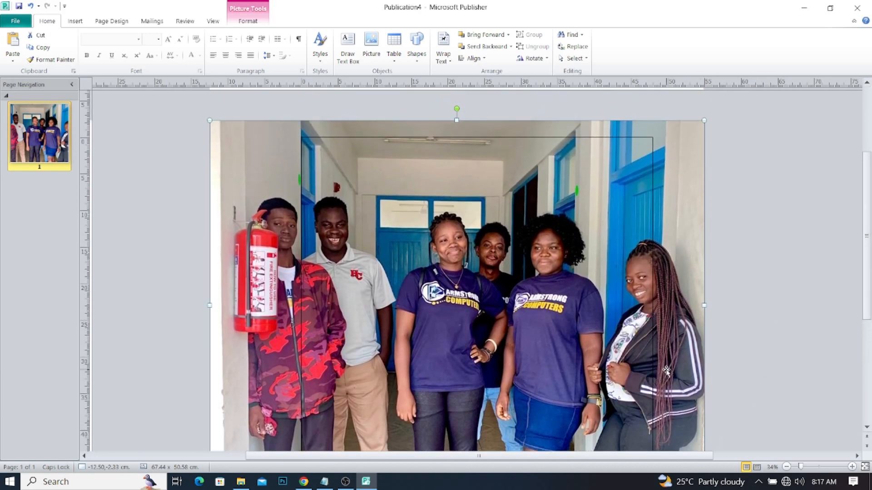
{"action": "left_click_drag", "start_coordinate": [681, 363], "coordinate": [676, 362]}
{"action": "left_click_drag", "start_coordinate": [867, 252], "coordinate": [839, 255]}
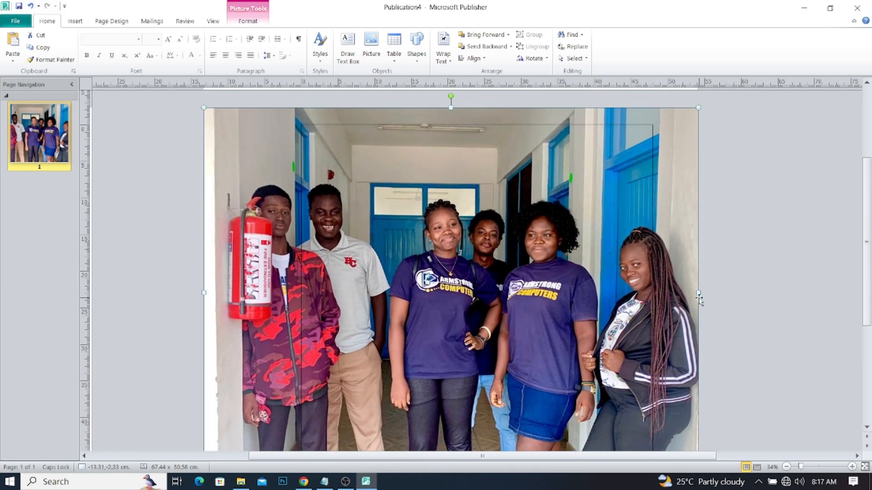
- Fill the page-covering rectangle over the photo with solid black
{"action": "left_click", "coordinate": [461, 181]}
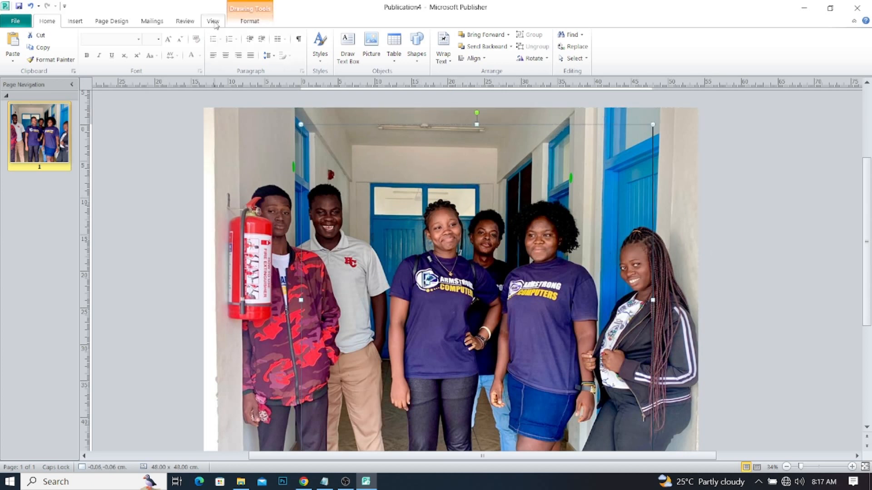
{"action": "left_click", "coordinate": [250, 20]}
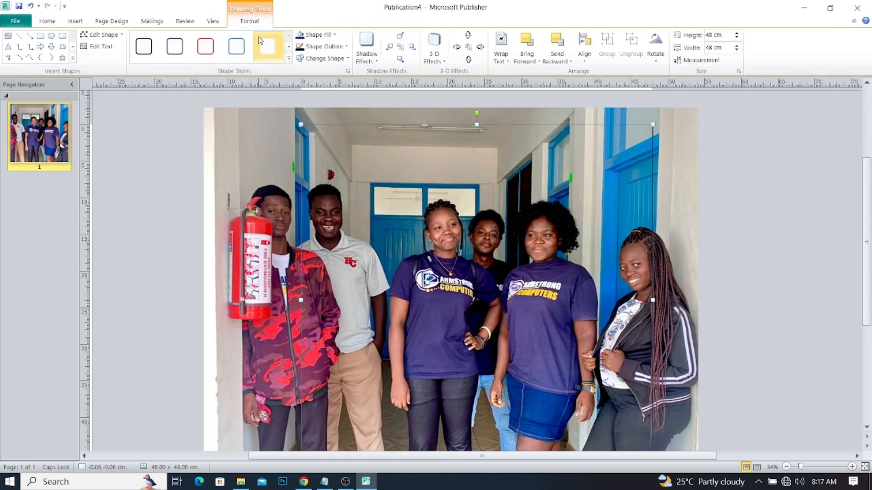
{"action": "left_click", "coordinate": [336, 35]}
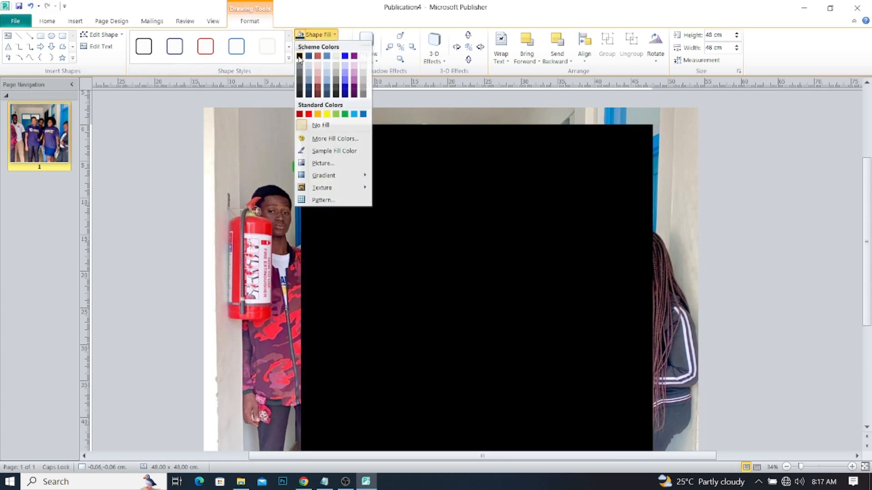
{"action": "left_click", "coordinate": [300, 56]}
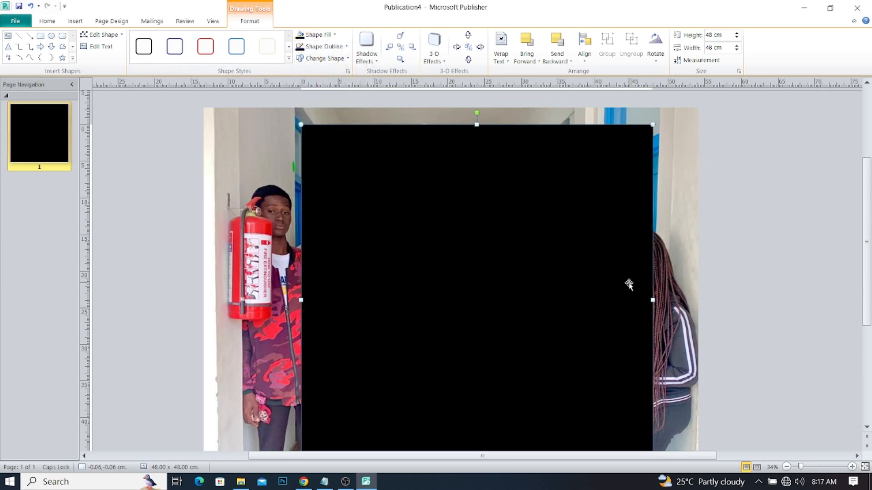
- Set the black rectangle's fill transparency to 50% so the photo shows through as a darkened background
{"action": "left_click_drag", "start_coordinate": [867, 176], "coordinate": [868, 218]}
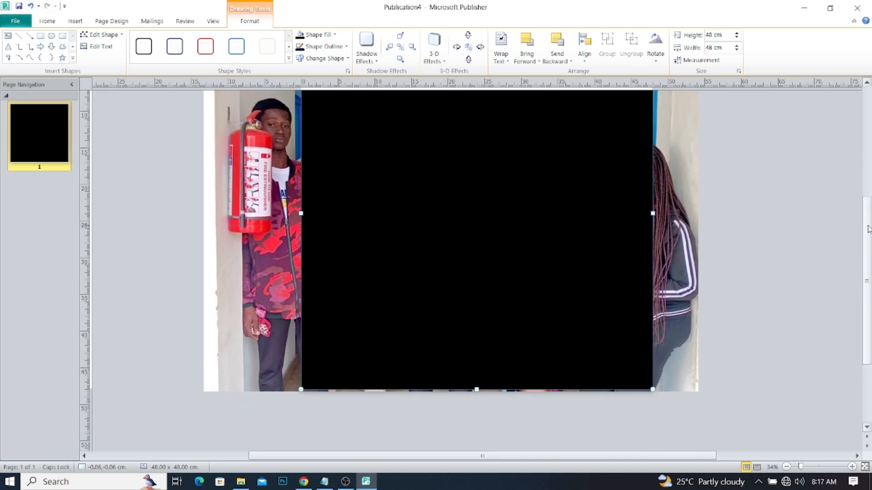
{"action": "left_click_drag", "start_coordinate": [866, 225], "coordinate": [859, 194]}
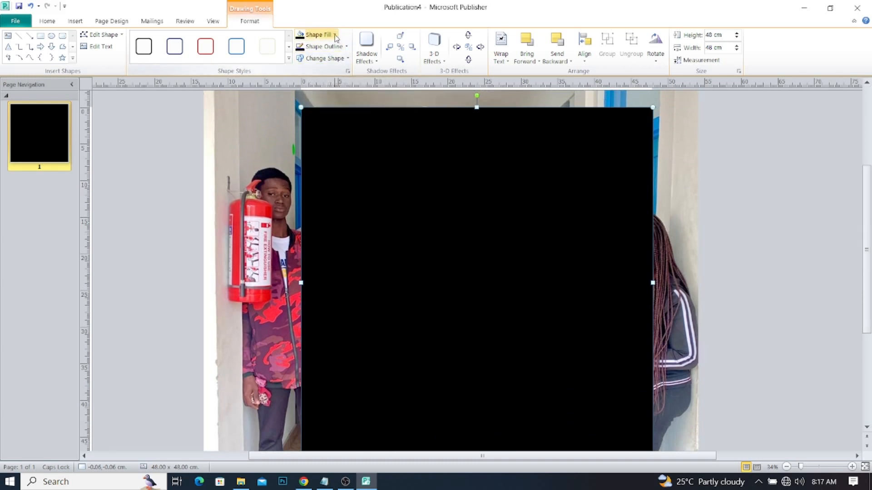
{"action": "left_click", "coordinate": [318, 35]}
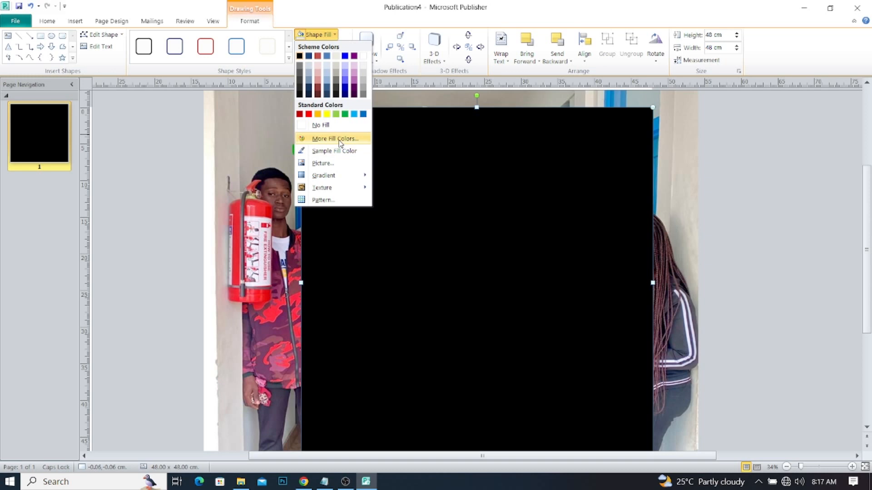
{"action": "left_click", "coordinate": [340, 139]}
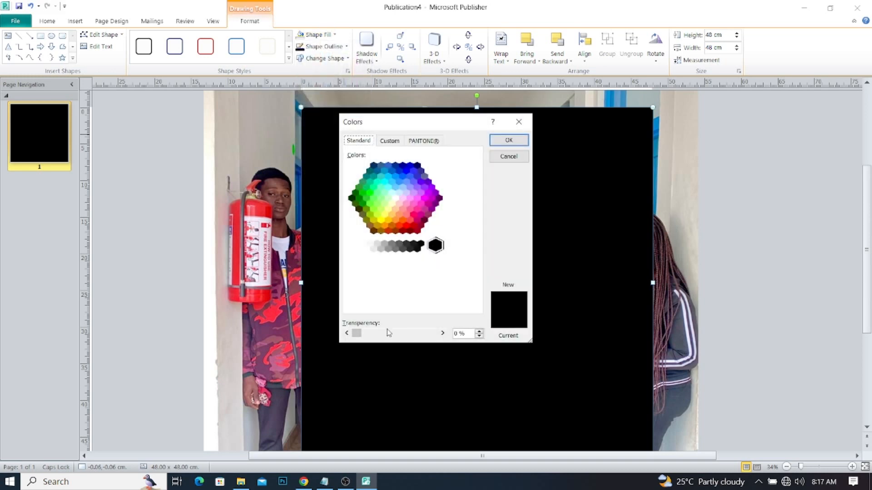
{"action": "left_click_drag", "start_coordinate": [465, 334], "coordinate": [412, 334]}
{"action": "type", "text": "50"}
{"action": "left_click", "coordinate": [508, 140]}
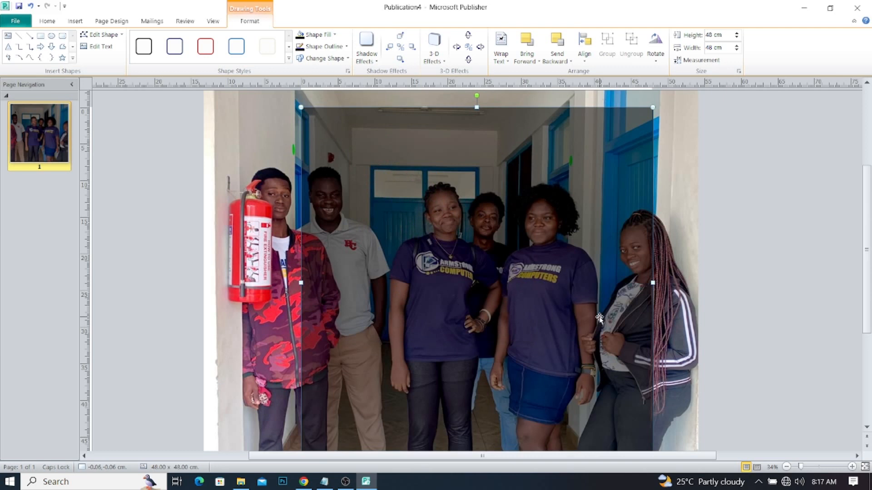
- Nudge the group photo sideways until it starts about 16.5 cm beyond the page's left edge
{"action": "left_click", "coordinate": [688, 241]}
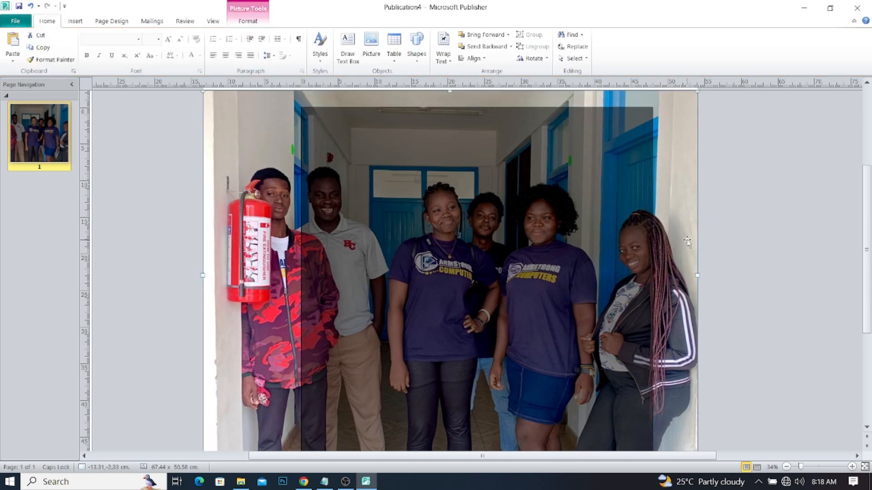
{"action": "key", "text": "Left"}
{"action": "key", "text": "Left"}
{"action": "key", "text": "Left"}
{"action": "key", "text": "Left"}
{"action": "key", "text": "Left"}
{"action": "key", "text": "Left"}
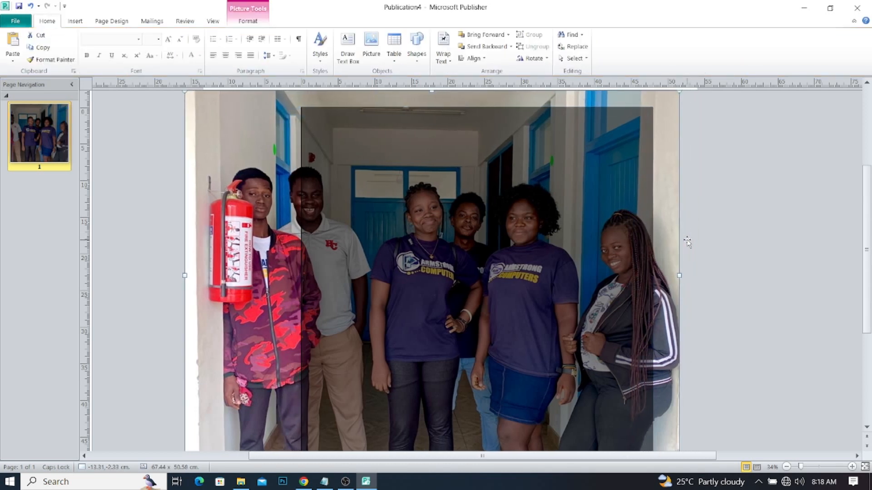
{"action": "key", "text": "Left"}
{"action": "key", "text": "Left"}
{"action": "key", "text": "Left"}
{"action": "key", "text": "Left"}
{"action": "key", "text": "Left"}
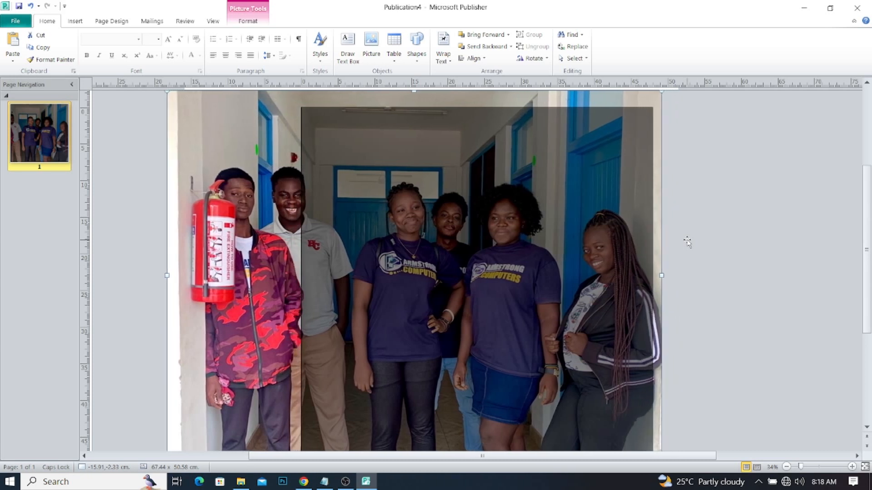
{"action": "key", "text": "Left"}
{"action": "key", "text": "Left"}
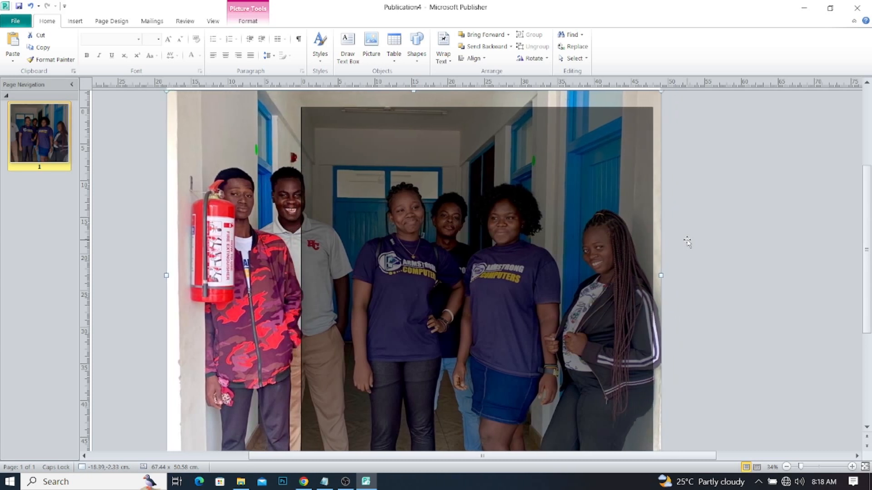
{"action": "key", "text": "Right"}
{"action": "key", "text": "Right"}
{"action": "key", "text": "Right"}
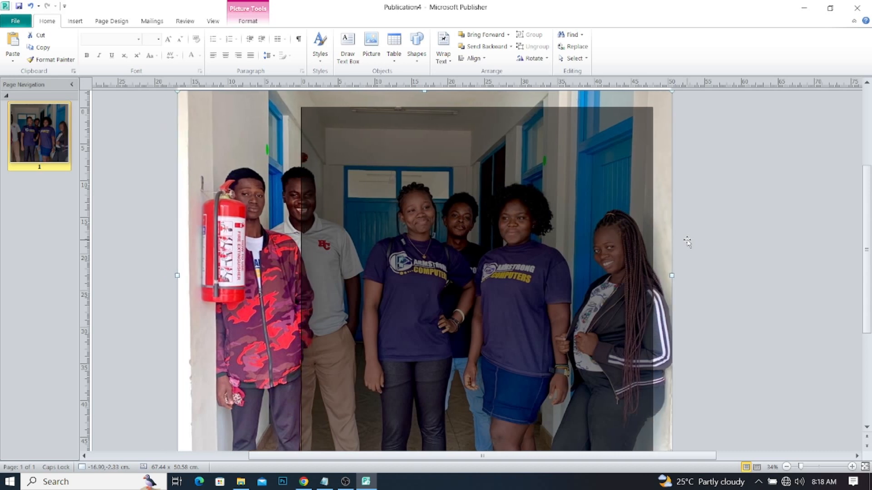
{"action": "key", "text": "Right"}
{"action": "key", "text": "Right"}
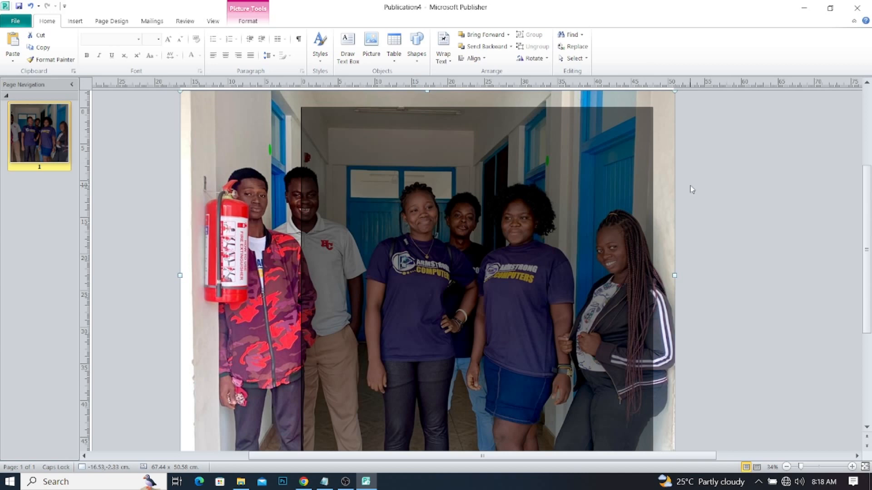
{"action": "left_click", "coordinate": [567, 152]}
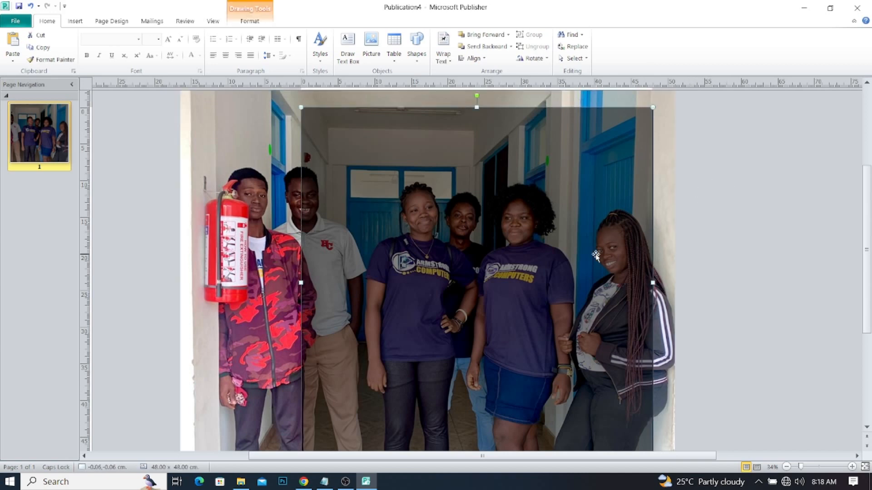
{"action": "left_click", "coordinate": [254, 21]}
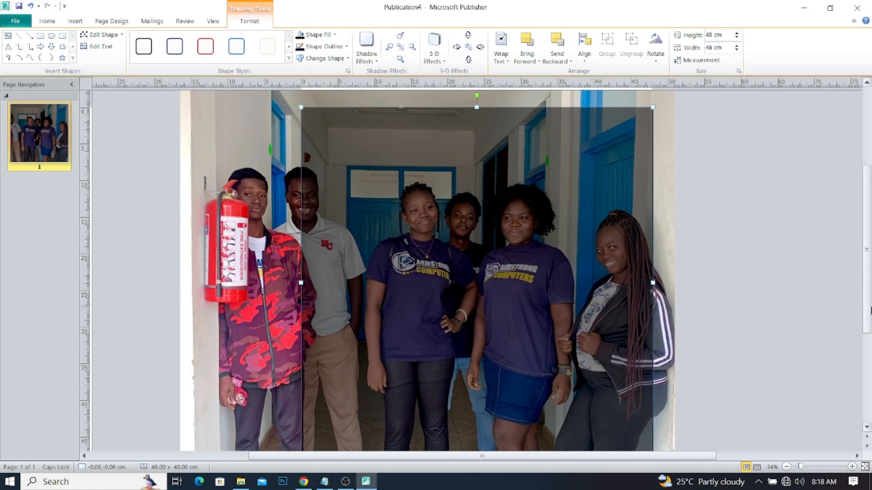
{"action": "left_click", "coordinate": [831, 193]}
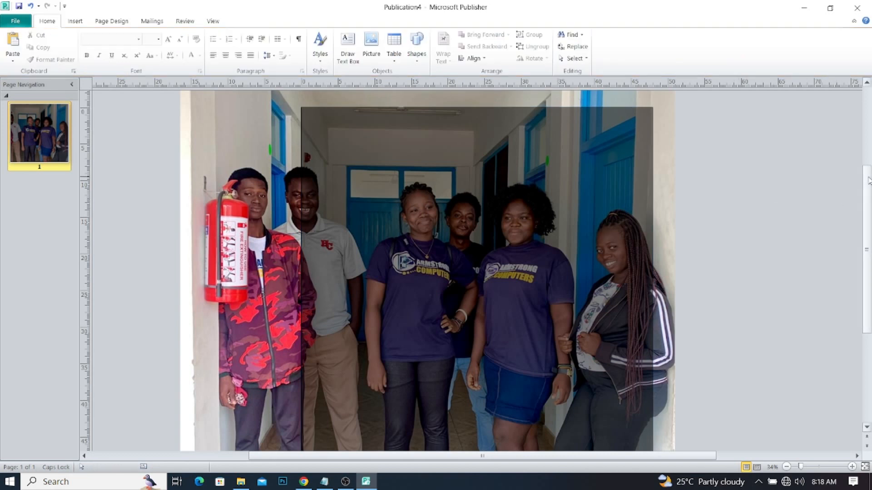
- Draw a closed curved shape about 48.1 cm wide by 13.6 cm high along the page's bottom, sweeping up at the right edge
{"action": "scroll", "coordinate": [869, 181], "scroll_direction": "down", "scroll_amount": 3}
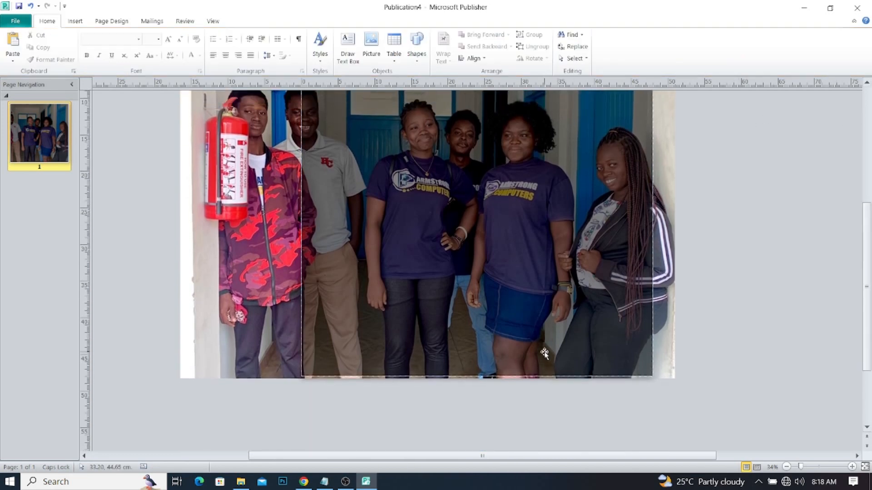
{"action": "left_click", "coordinate": [434, 240]}
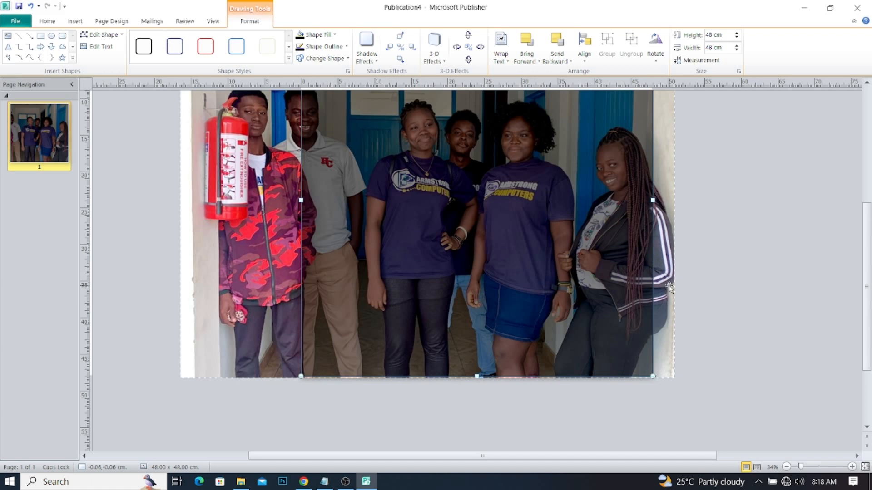
{"action": "left_click", "coordinate": [76, 21]}
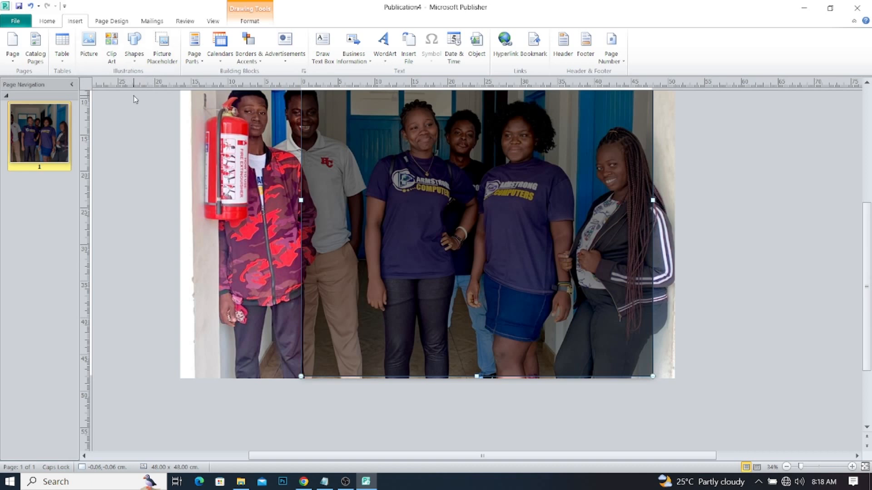
{"action": "left_click", "coordinate": [134, 67]}
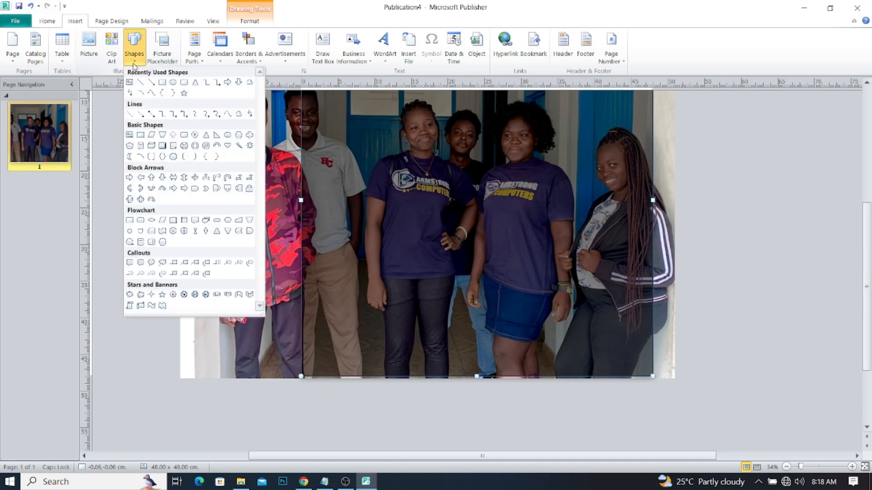
{"action": "left_click", "coordinate": [151, 93]}
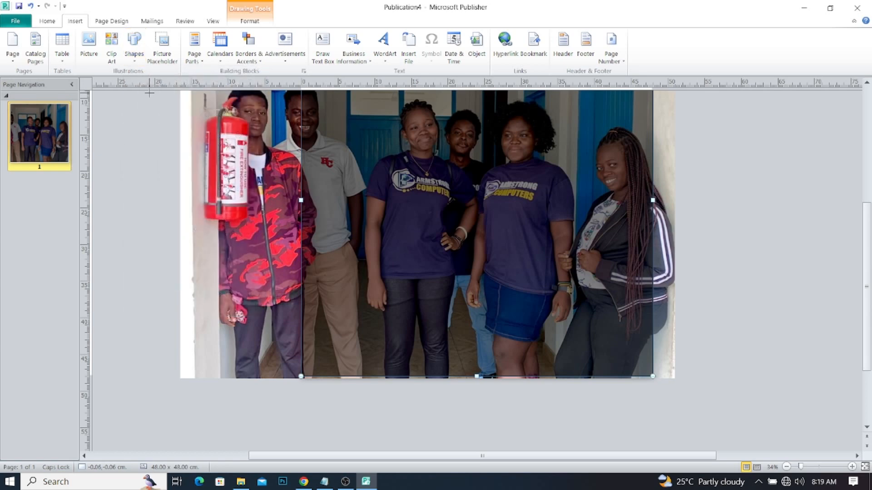
{"action": "left_click", "coordinate": [301, 376]}
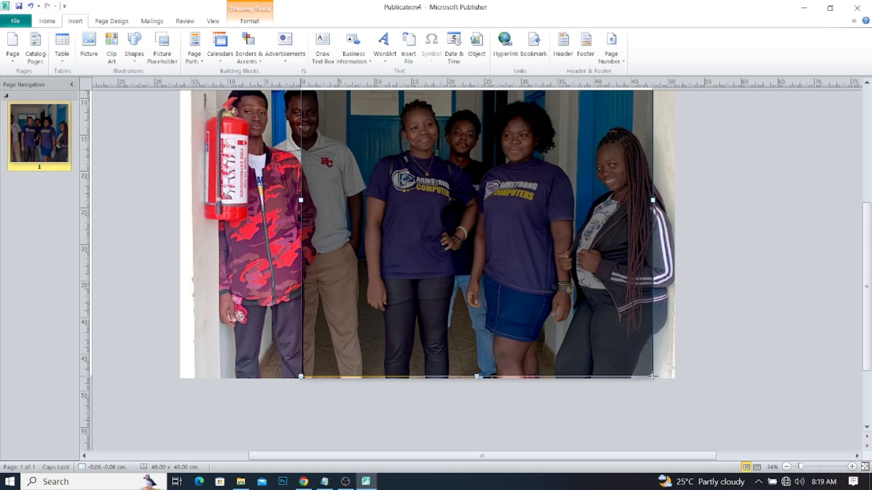
{"action": "left_click", "coordinate": [652, 376]}
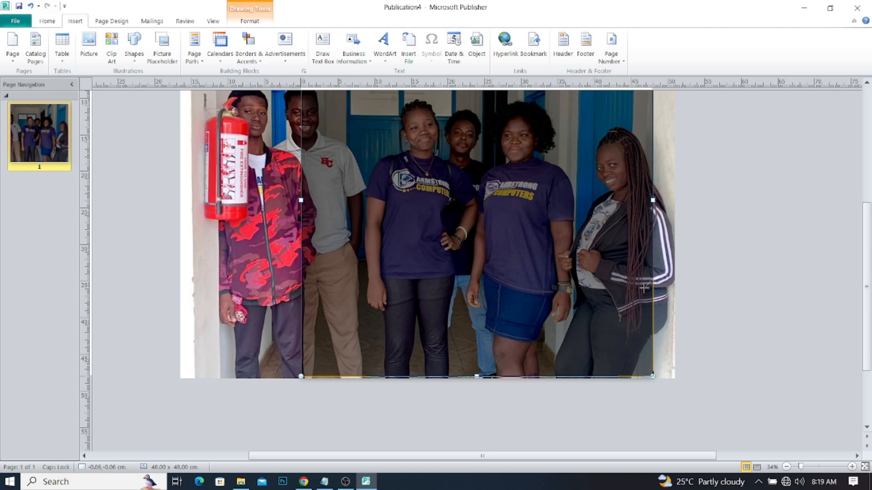
{"action": "left_click_drag", "start_coordinate": [642, 288], "coordinate": [633, 302]}
{"action": "left_click", "coordinate": [633, 304]}
{"action": "left_click", "coordinate": [618, 318]}
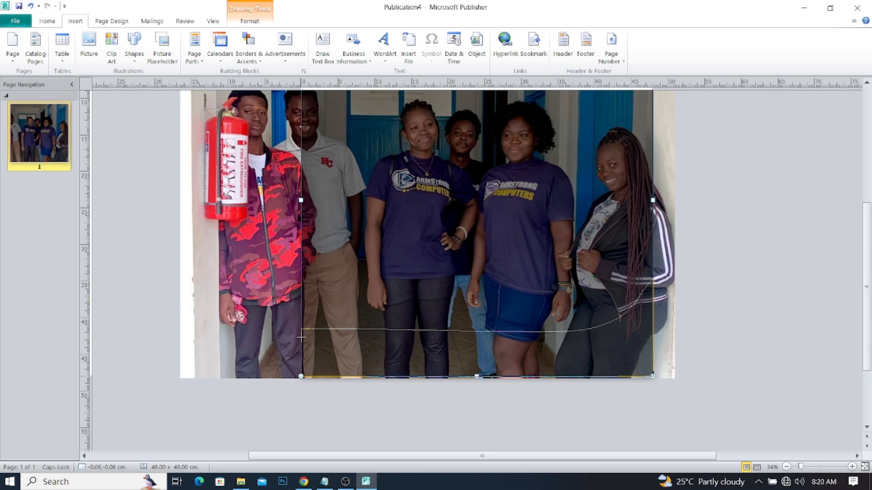
{"action": "left_click", "coordinate": [301, 376]}
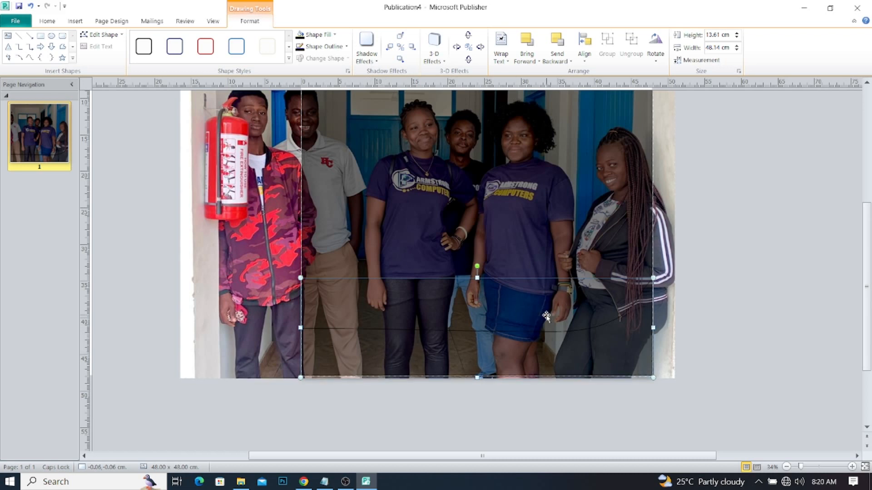
- Give the curved bottom shape a white fill and a white outline
{"action": "left_click", "coordinate": [415, 330]}
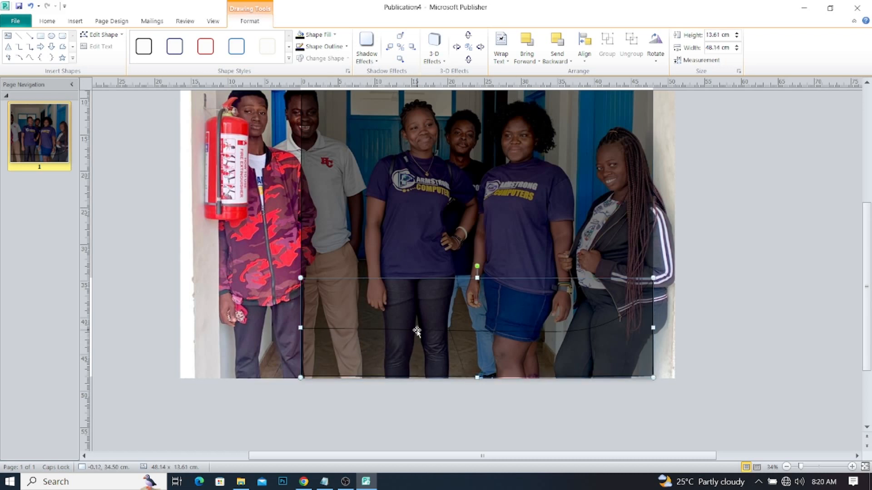
{"action": "left_click", "coordinate": [337, 35]}
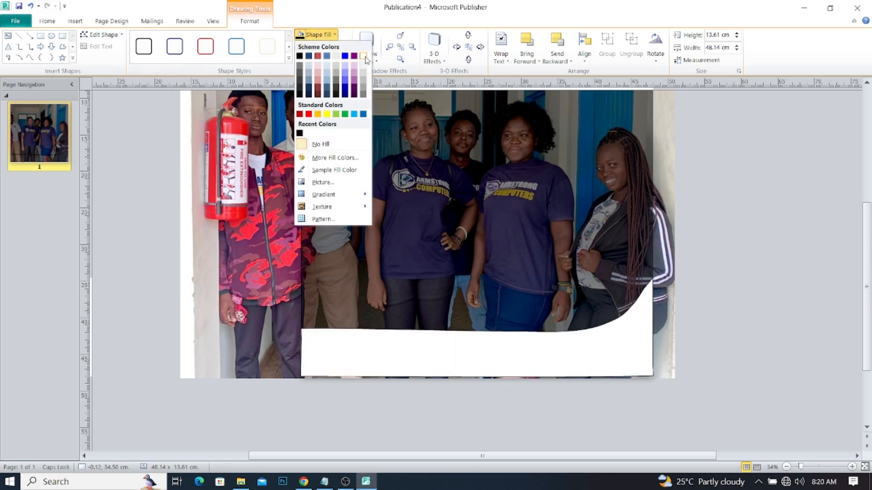
{"action": "left_click", "coordinate": [365, 57]}
{"action": "left_click", "coordinate": [325, 47]}
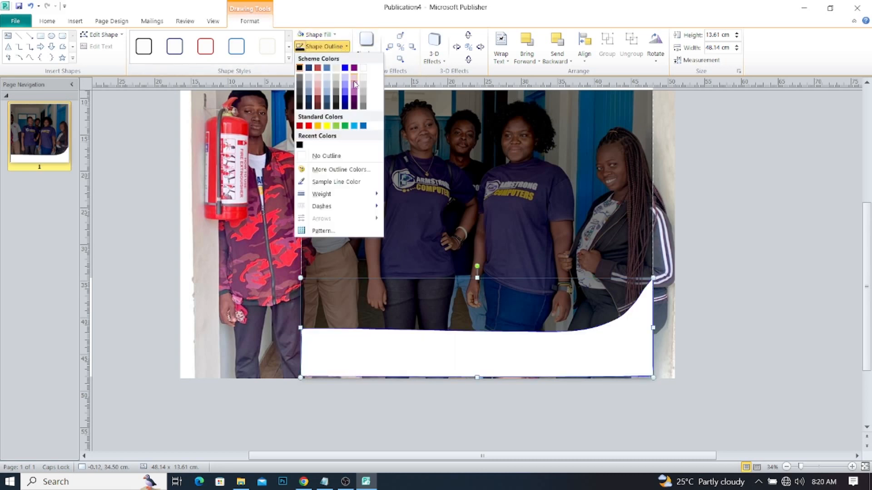
{"action": "left_click", "coordinate": [363, 67]}
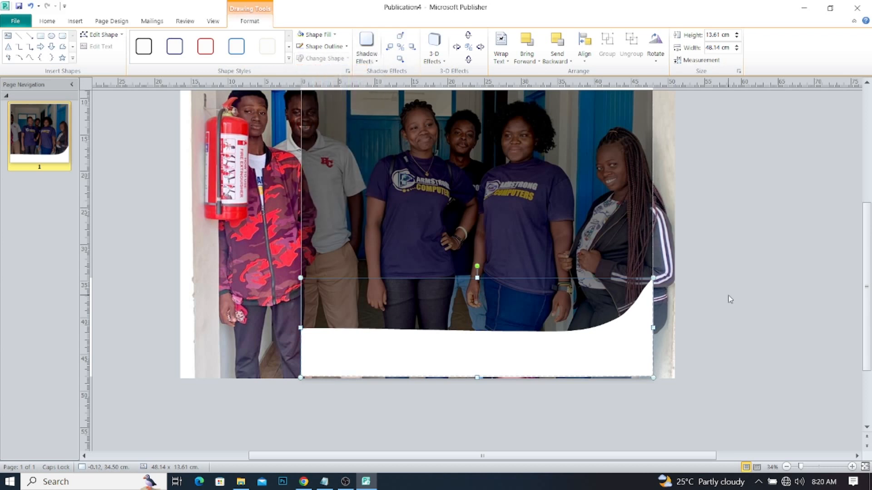
{"action": "left_click", "coordinate": [742, 285]}
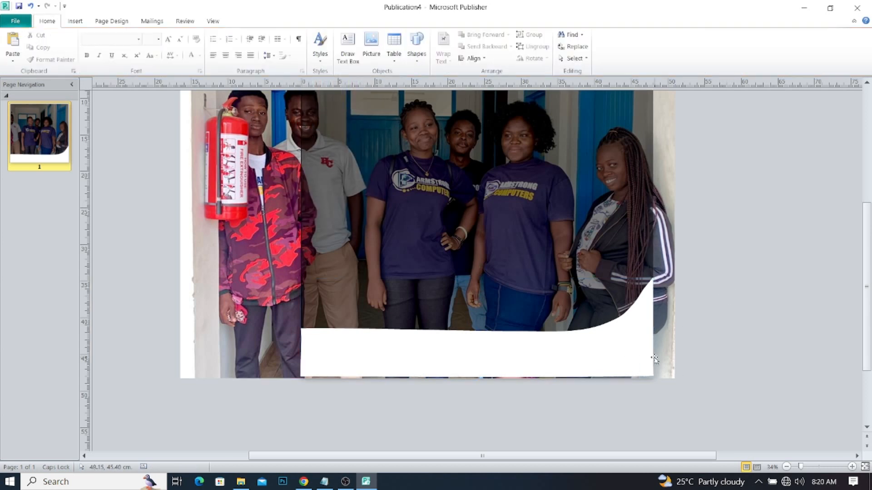
- Make the white curved shape slightly taller by extending its top edge upward
{"action": "left_click", "coordinate": [628, 350]}
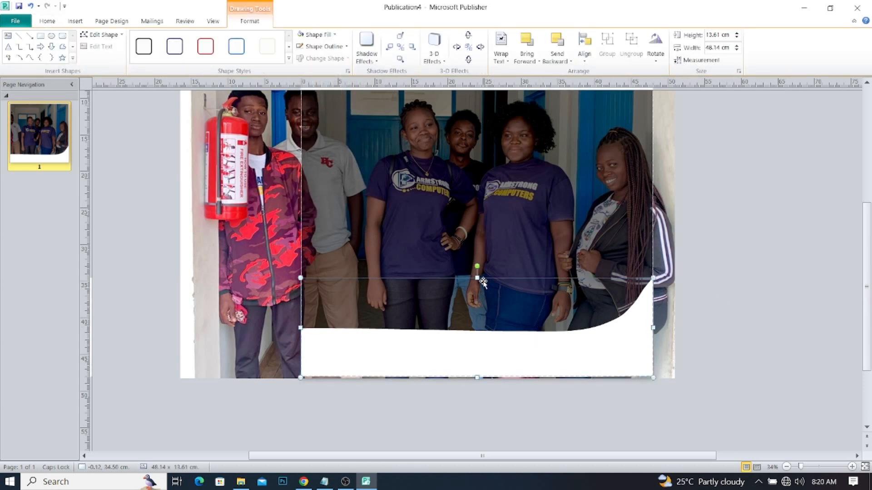
{"action": "left_click_drag", "start_coordinate": [477, 277], "coordinate": [477, 271]}
{"action": "left_click", "coordinate": [762, 326]}
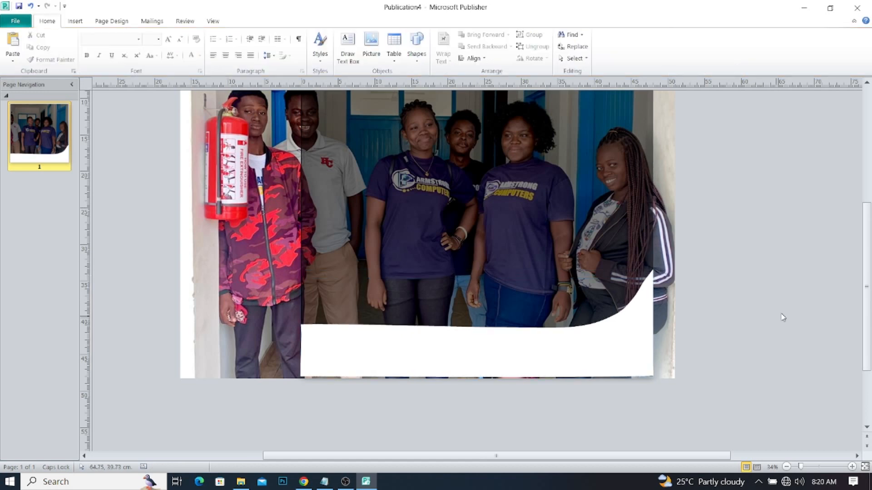
{"action": "scroll", "coordinate": [857, 288], "scroll_direction": "up", "scroll_amount": 2}
{"action": "scroll", "coordinate": [853, 280], "scroll_direction": "down", "scroll_amount": 4}
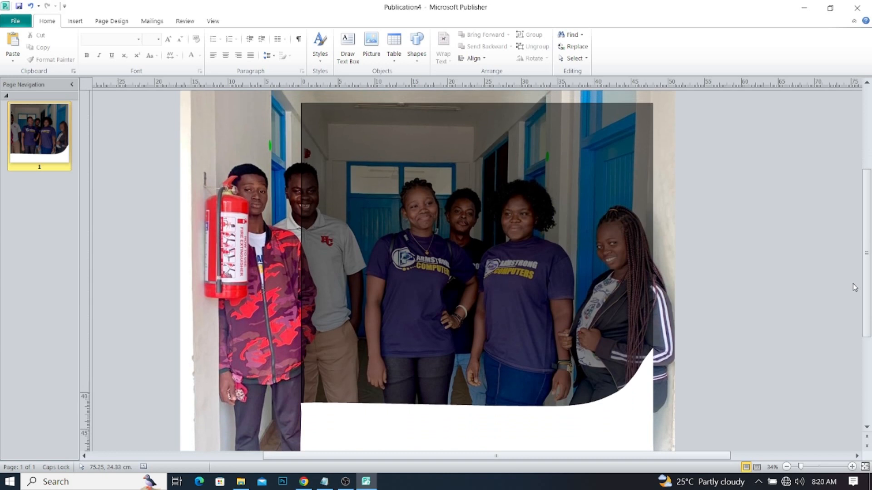
{"action": "left_click", "coordinate": [469, 362]}
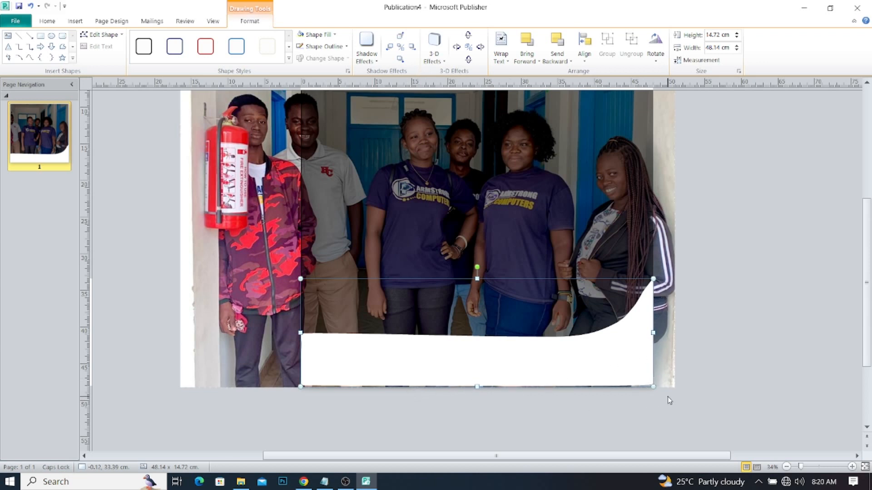
{"action": "left_click_drag", "start_coordinate": [863, 341], "coordinate": [859, 311]}
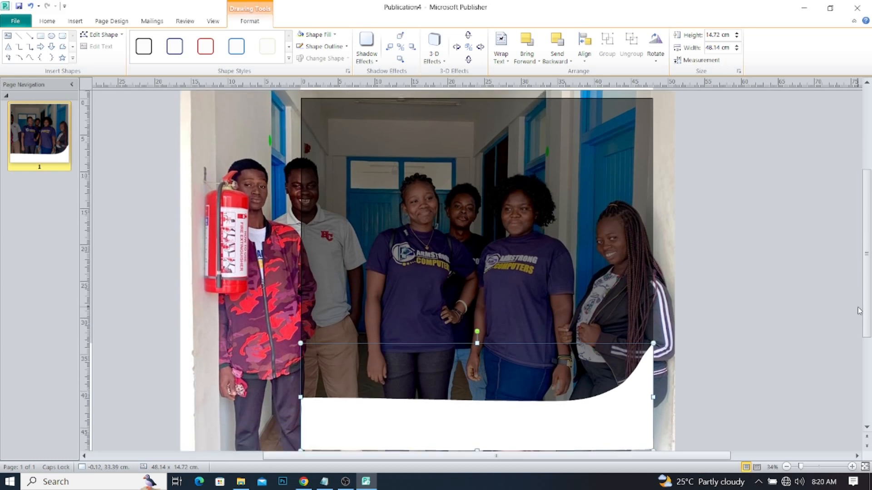
{"action": "left_click", "coordinate": [744, 313]}
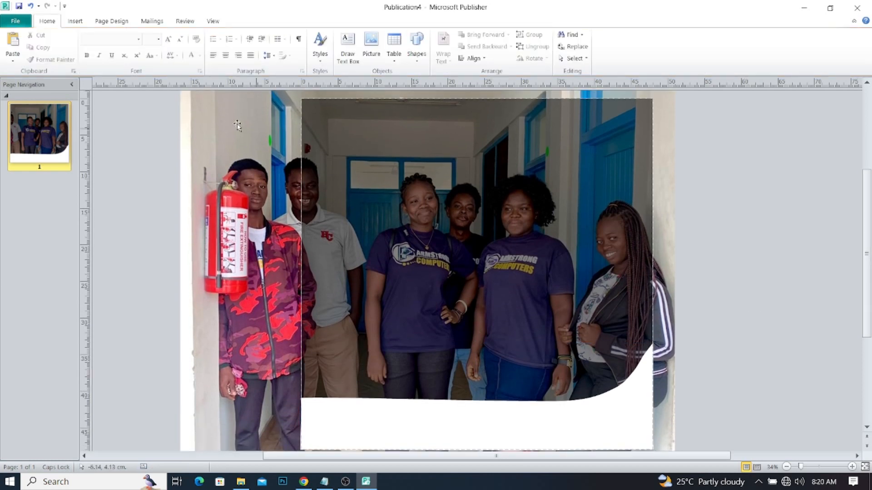
- Draw a text box about 31.1 cm wide by 2.5 cm high near the top of the page
{"action": "left_click", "coordinate": [76, 22]}
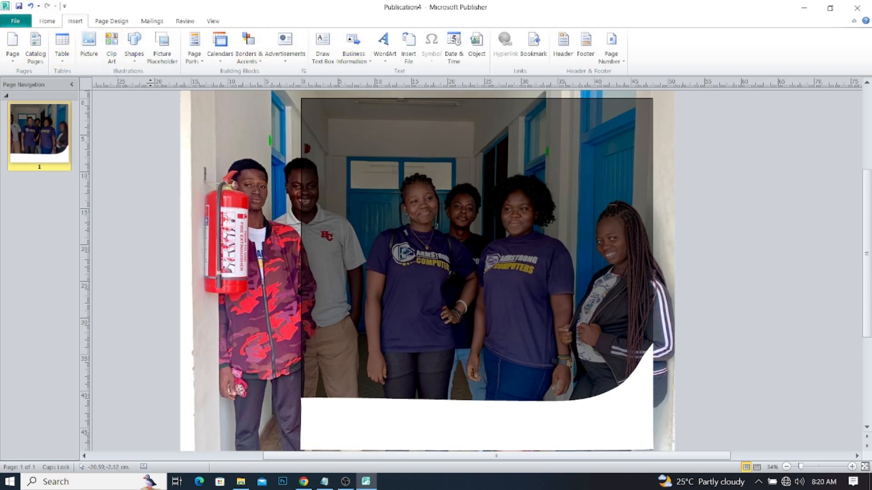
{"action": "left_click", "coordinate": [134, 63]}
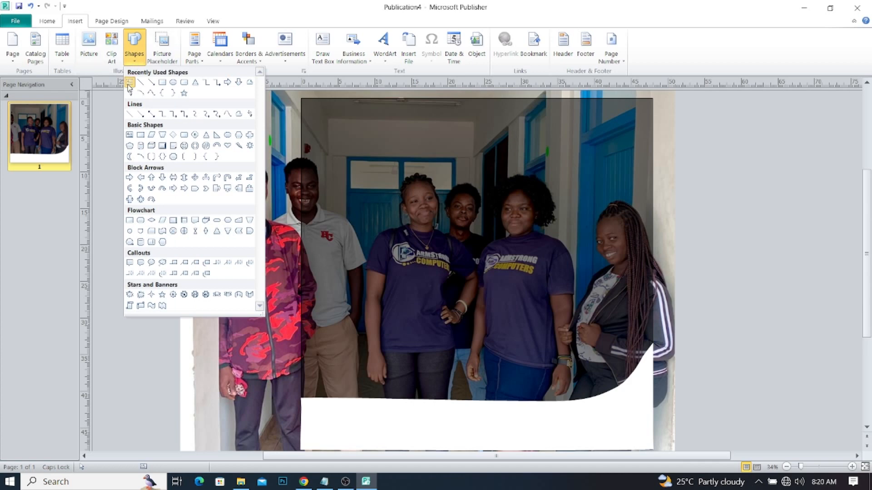
{"action": "left_click", "coordinate": [323, 48]}
{"action": "left_click_drag", "start_coordinate": [314, 117], "coordinate": [549, 141]}
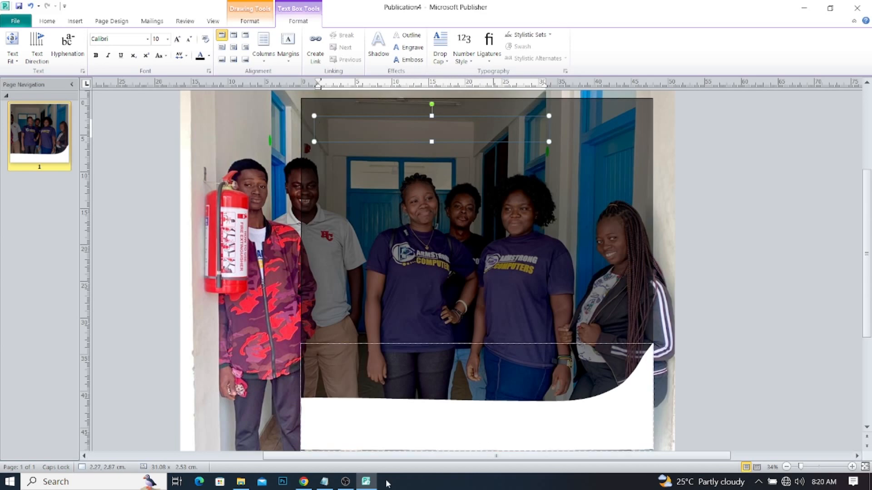
- Copy the line "armstrog computers,IT training institute" from the Notepad notes and paste it into the new text box in Publisher
{"action": "left_click", "coordinate": [323, 482]}
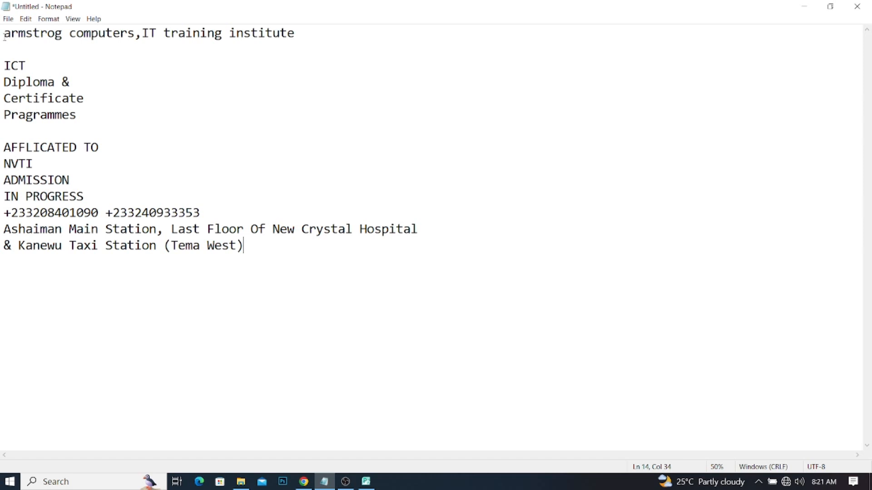
{"action": "left_click_drag", "start_coordinate": [4, 36], "coordinate": [311, 32]}
{"action": "key", "text": "ctrl+c"}
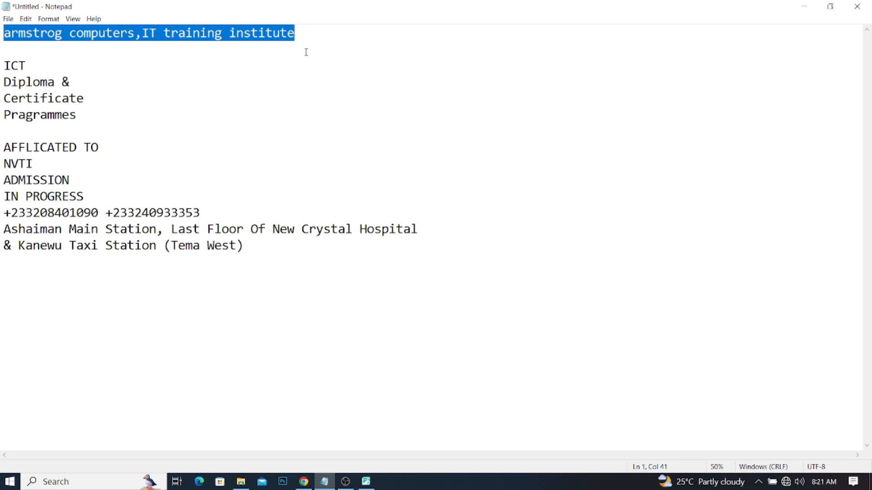
{"action": "left_click", "coordinate": [366, 482]}
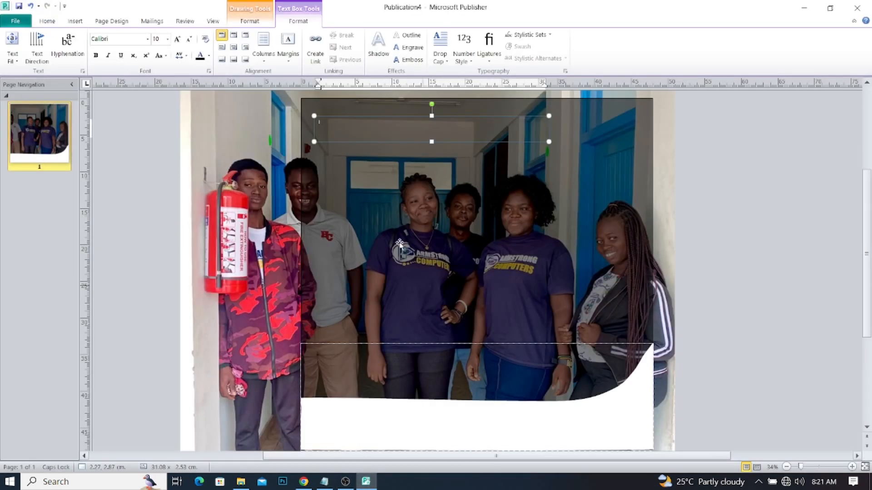
{"action": "left_click", "coordinate": [335, 132]}
{"action": "key", "text": "ctrl+v"}
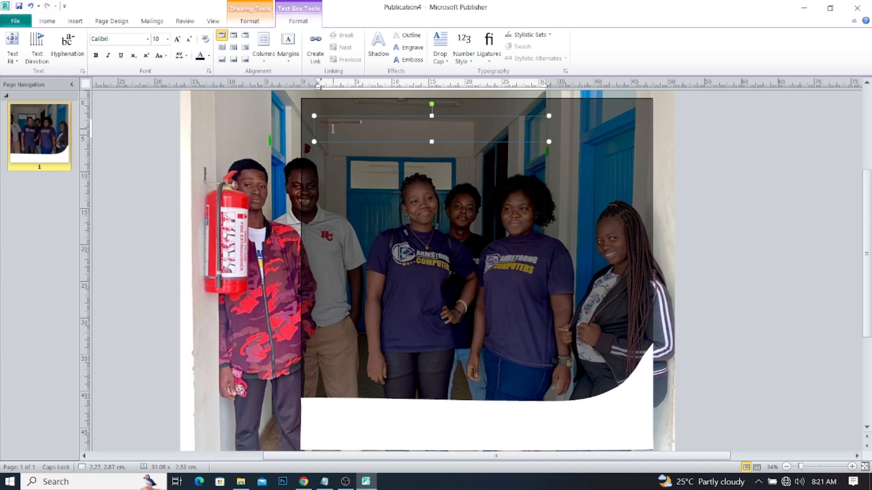
- Set the font size of all the heading text to 48 pt
{"action": "key", "text": "ctrl+a"}
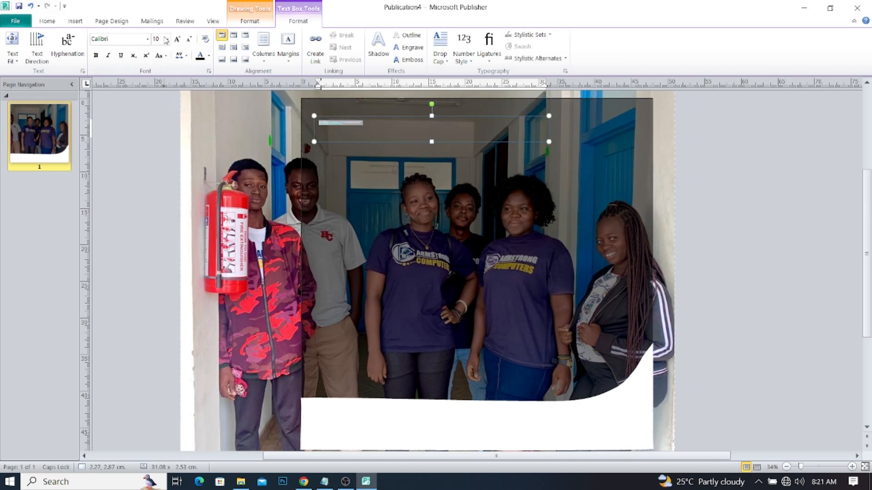
{"action": "left_click", "coordinate": [159, 39]}
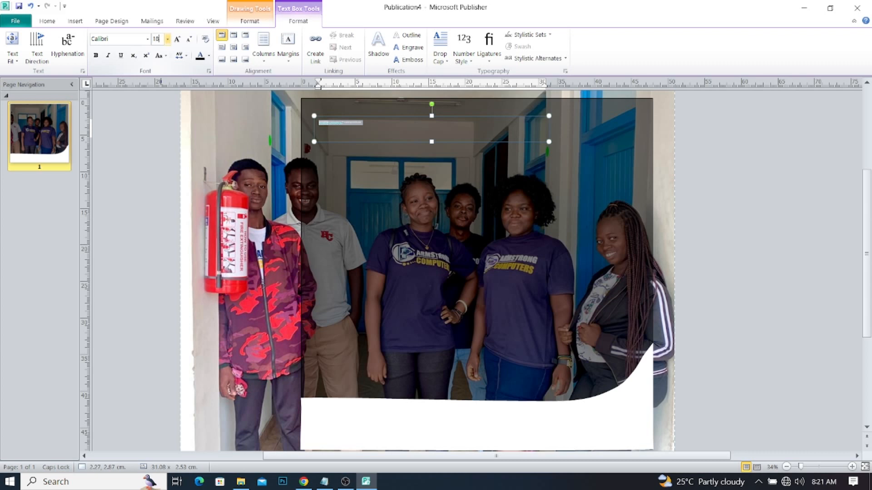
{"action": "type", "text": "18"}
{"action": "key", "text": "Return"}
{"action": "left_click", "coordinate": [178, 39]}
{"action": "left_click", "coordinate": [178, 39]}
{"action": "left_click", "coordinate": [177, 39]}
{"action": "left_click", "coordinate": [177, 39]}
{"action": "left_click", "coordinate": [177, 39]}
{"action": "left_click", "coordinate": [177, 39]}
{"action": "left_click", "coordinate": [177, 39]}
{"action": "left_click", "coordinate": [177, 39]}
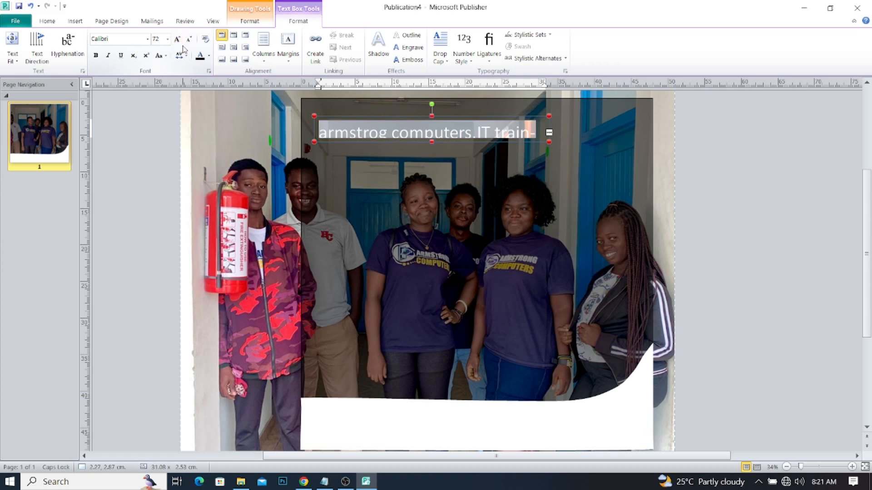
{"action": "left_click", "coordinate": [189, 40]}
{"action": "left_click", "coordinate": [189, 40]}
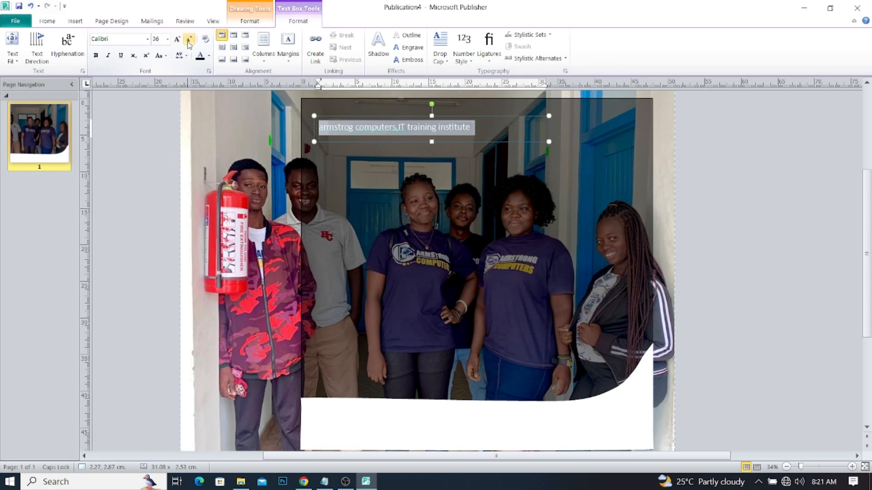
{"action": "left_click", "coordinate": [177, 40]}
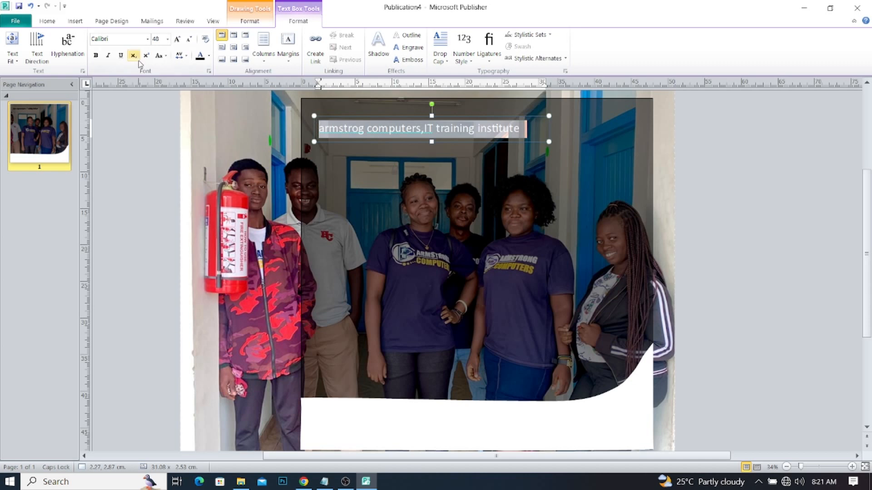
- Make the heading text white and bold
{"action": "left_click", "coordinate": [209, 56]}
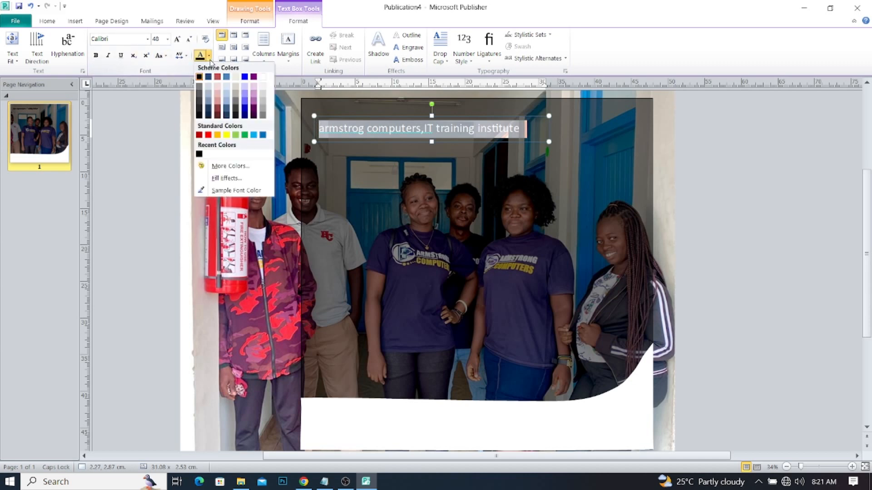
{"action": "left_click", "coordinate": [262, 77]}
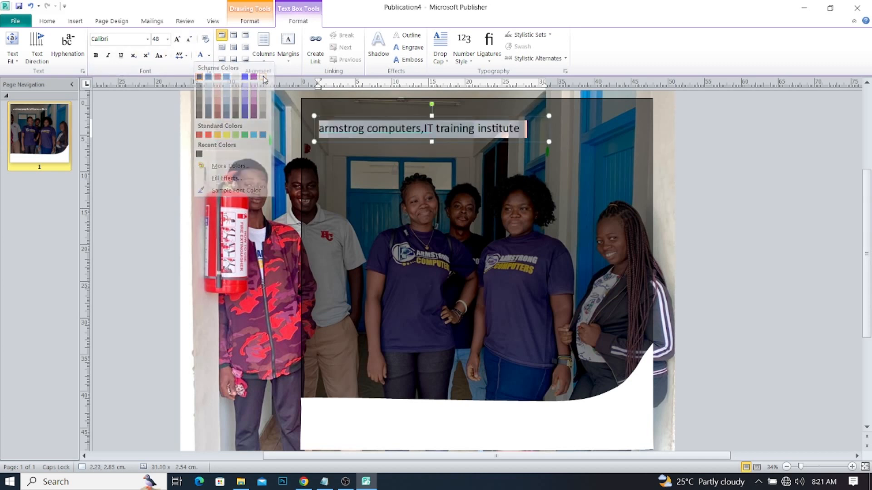
{"action": "left_click", "coordinate": [95, 56]}
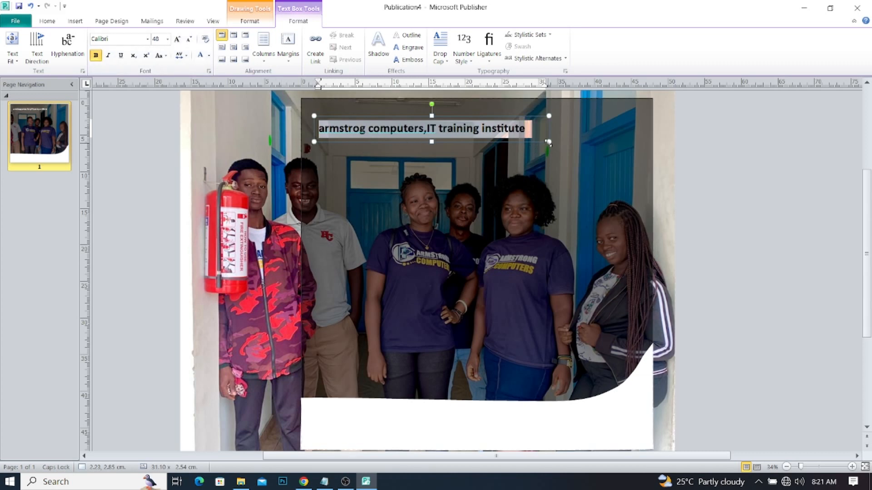
- Shrink the heading text box to about 28.9 cm by 2.1 cm and insert a space after the comma
{"action": "mouse_move", "coordinate": [548, 142]}
{"action": "left_mouse_down"}
{"action": "mouse_move", "coordinate": [582, 141]}
{"action": "mouse_move", "coordinate": [533, 138]}
{"action": "left_mouse_up"}
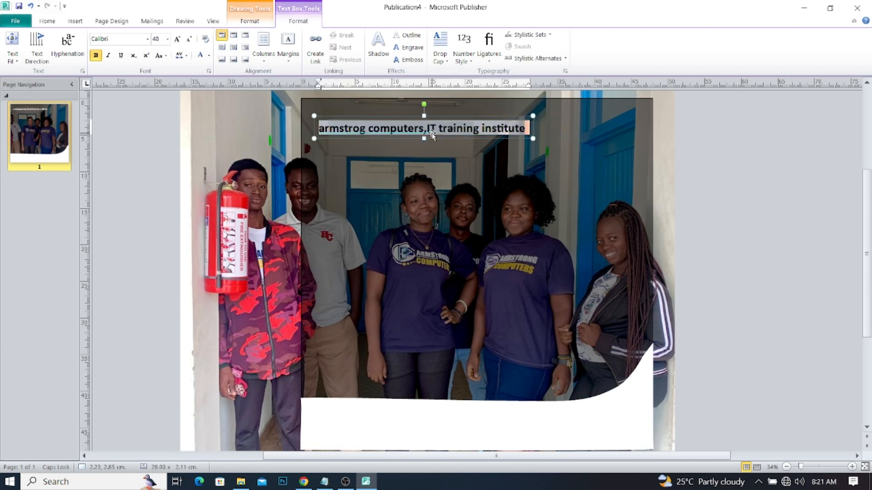
{"action": "left_click", "coordinate": [427, 133]}
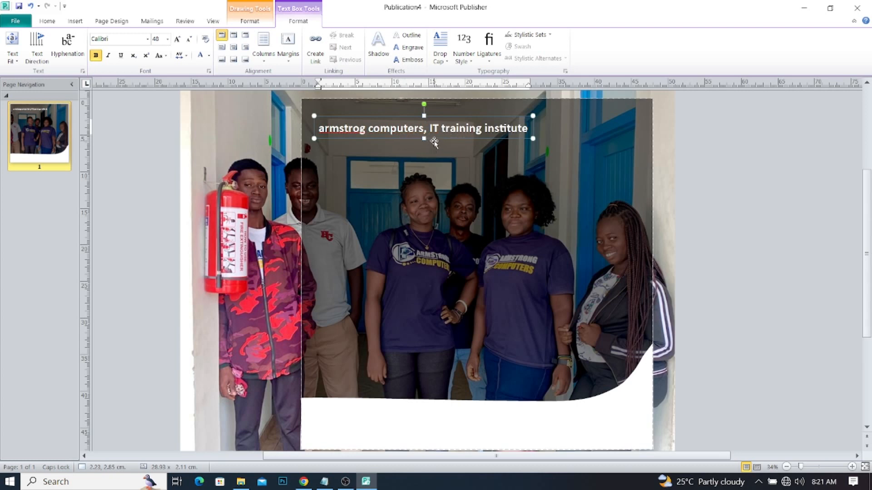
{"action": "left_click", "coordinate": [425, 138]}
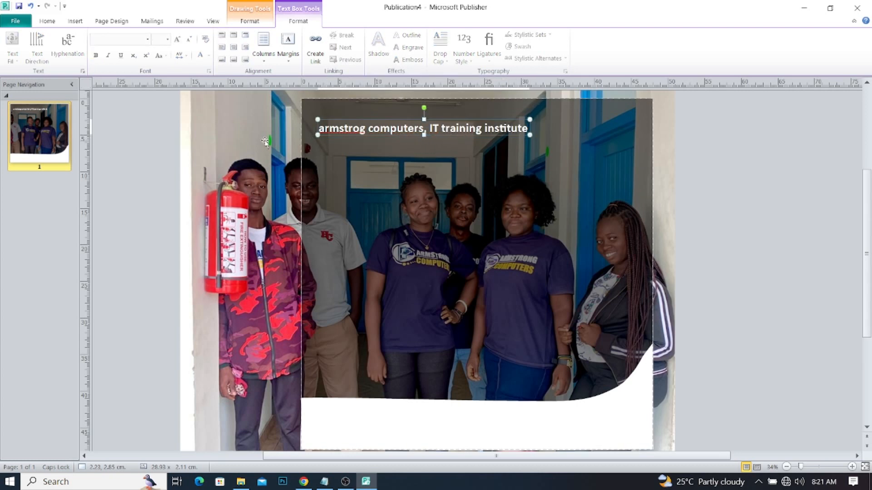
- Apply the first text wrapping option to the heading text box
{"action": "left_click", "coordinate": [248, 22]}
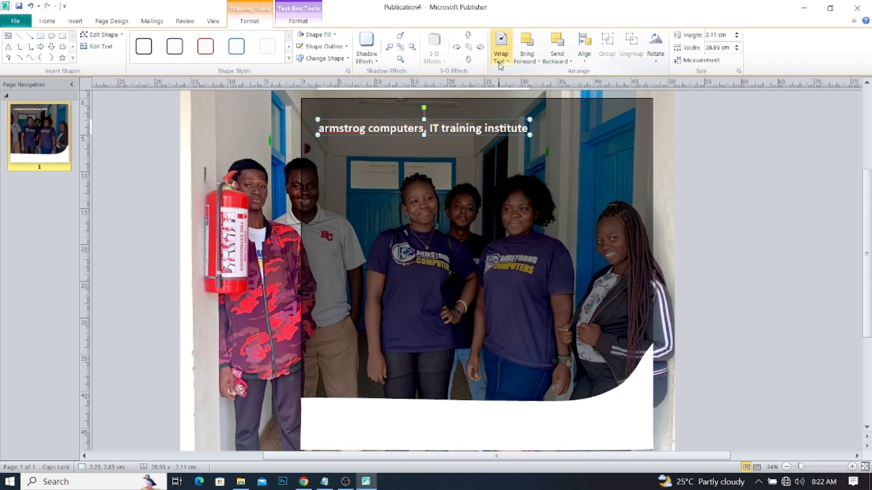
{"action": "left_click", "coordinate": [501, 47]}
{"action": "left_click", "coordinate": [515, 74]}
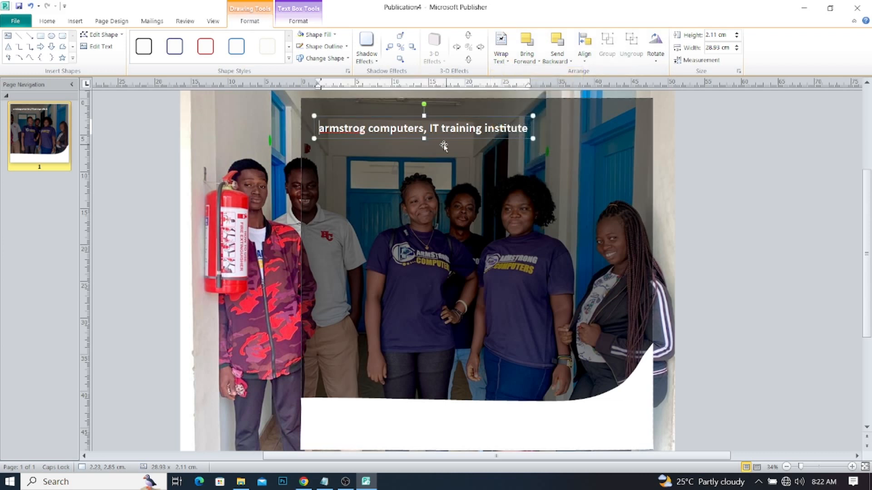
- Nudge the heading text box to about 1.6 cm from the page's left edge and 1.9 cm from its top
{"action": "left_click", "coordinate": [425, 139]}
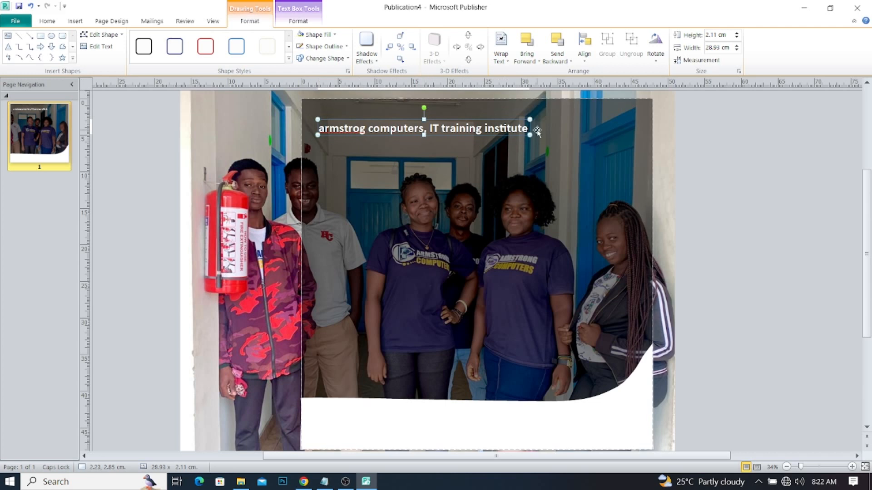
{"action": "key", "text": "Left"}
{"action": "key", "text": "Left"}
{"action": "key", "text": "Left"}
{"action": "key", "text": "Left"}
{"action": "key", "text": "Left"}
{"action": "key", "text": "Left"}
{"action": "key", "text": "Up"}
{"action": "key", "text": "Up"}
{"action": "key", "text": "Up"}
{"action": "key", "text": "Up"}
{"action": "key", "text": "Up"}
{"action": "key", "text": "Up"}
{"action": "key", "text": "Up"}
{"action": "key", "text": "Up"}
{"action": "key", "text": "Up"}
{"action": "key", "text": "Up"}
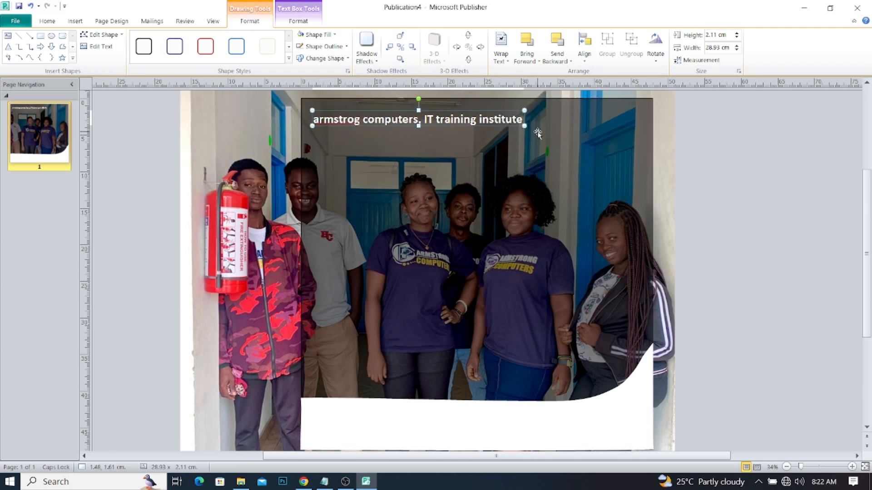
{"action": "key", "text": "Down"}
{"action": "key", "text": "Down"}
{"action": "key", "text": "Right"}
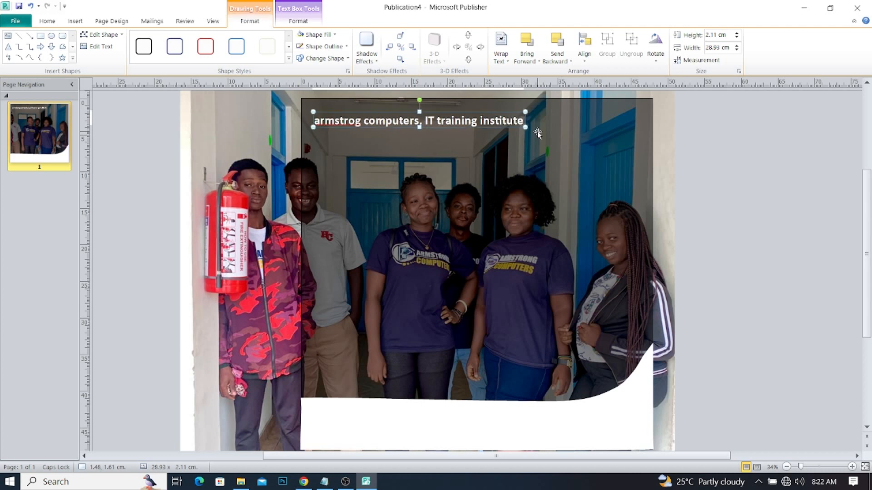
{"action": "left_click", "coordinate": [684, 146]}
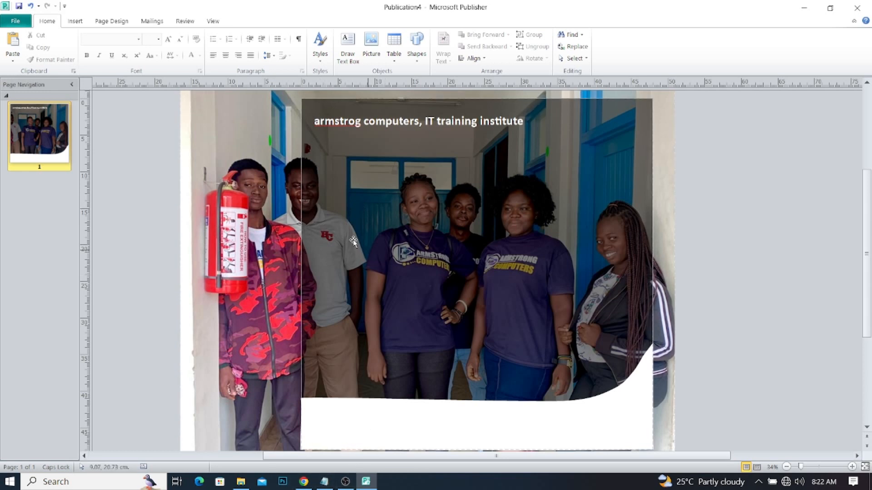
- Insert WordArt in the first plain style with the text "ICT" copied from the Notepad notes, and apply the first text wrapping option
{"action": "left_click", "coordinate": [75, 21]}
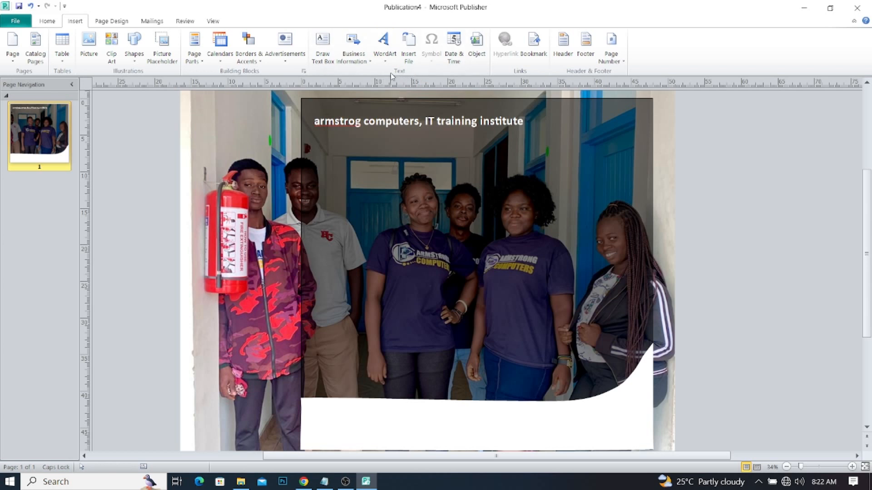
{"action": "left_click", "coordinate": [384, 39]}
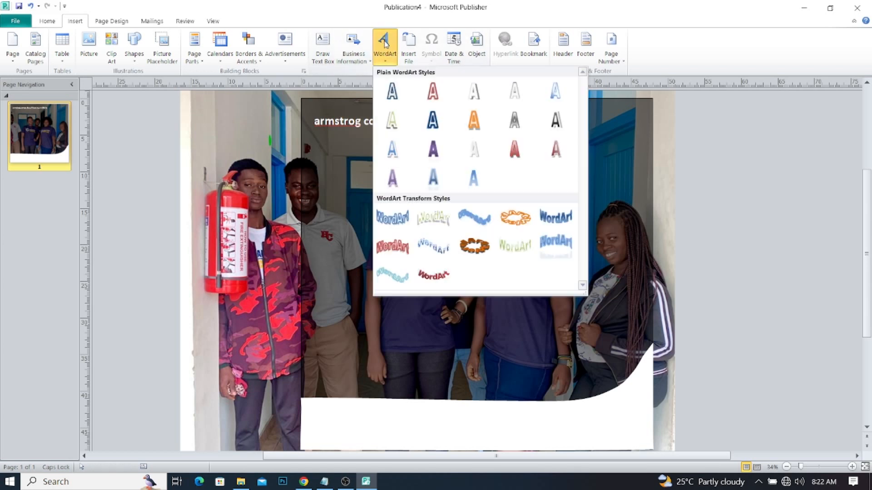
{"action": "left_click", "coordinate": [383, 91]}
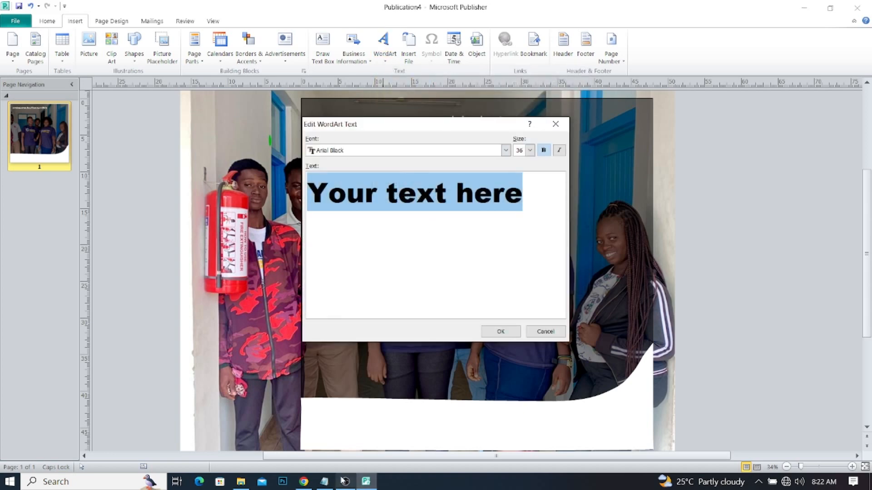
{"action": "left_click", "coordinate": [324, 481]}
{"action": "left_click_drag", "start_coordinate": [29, 66], "coordinate": [2, 65]}
{"action": "key", "text": "ctrl+c"}
{"action": "right_click", "coordinate": [2, 72]}
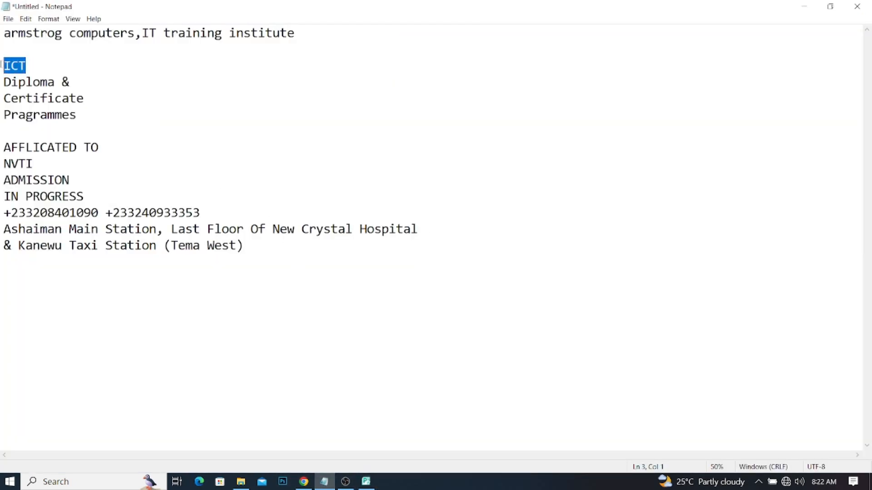
{"action": "left_click", "coordinate": [366, 481]}
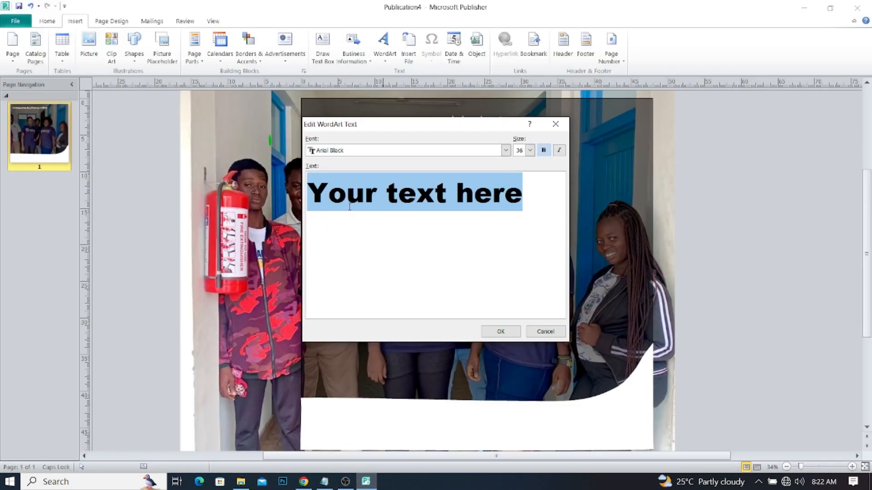
{"action": "key", "text": "ctrl+v"}
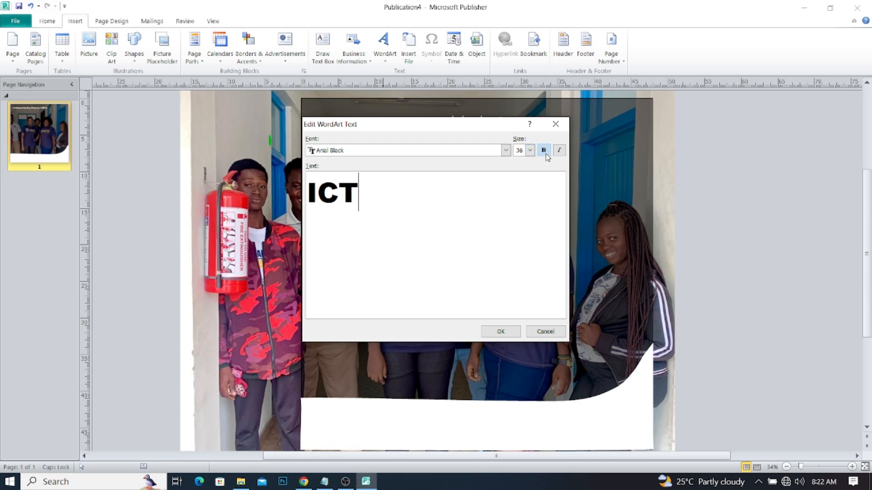
{"action": "left_click", "coordinate": [500, 331]}
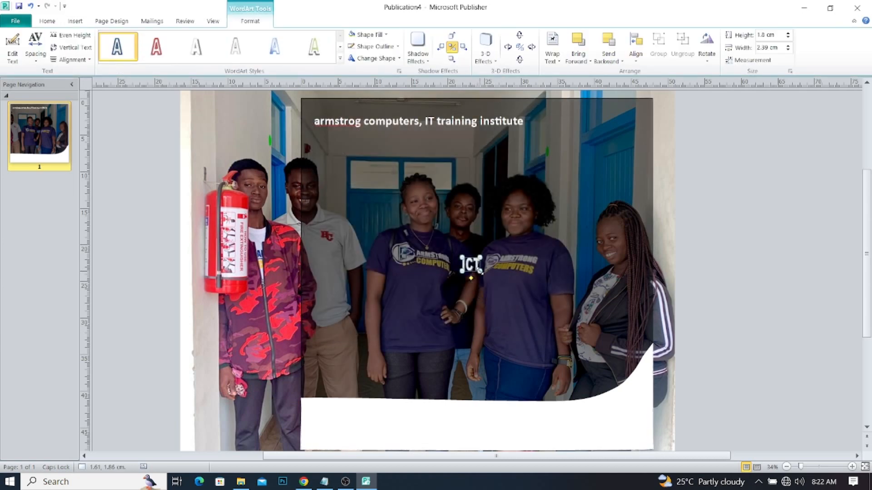
{"action": "left_click", "coordinate": [552, 45]}
{"action": "left_click", "coordinate": [567, 73]}
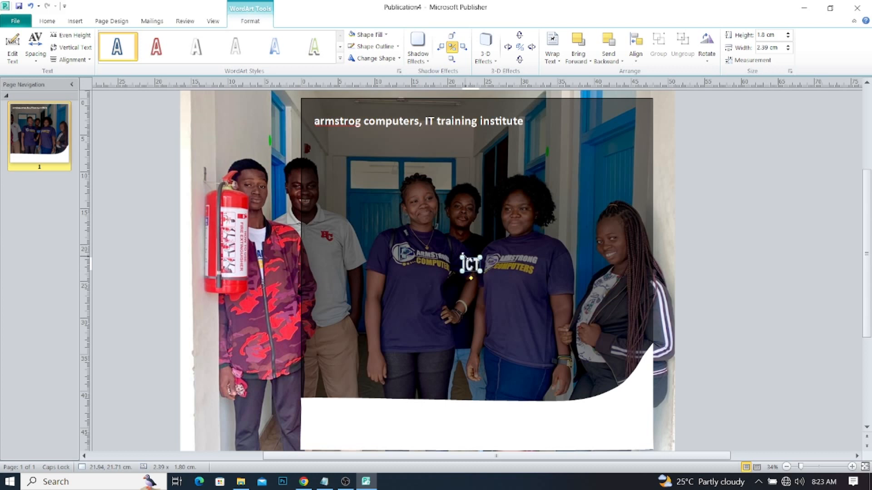
{"action": "left_click", "coordinate": [396, 121]}
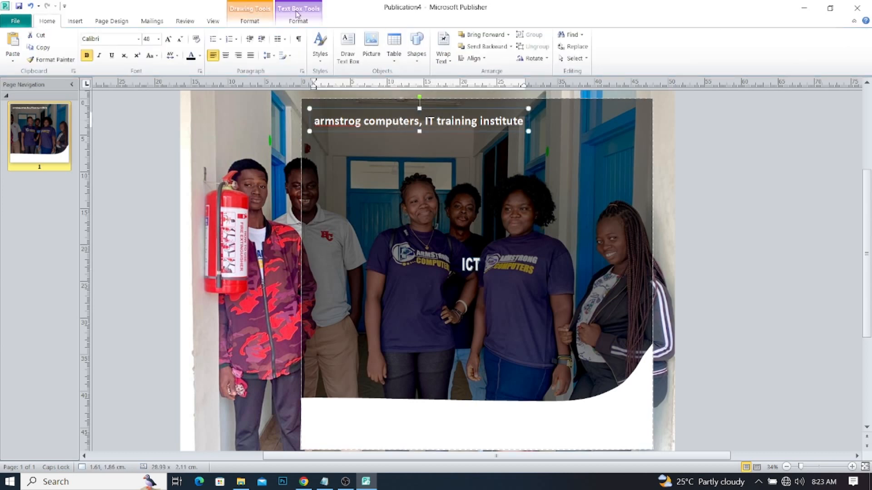
{"action": "left_click", "coordinate": [263, 22]}
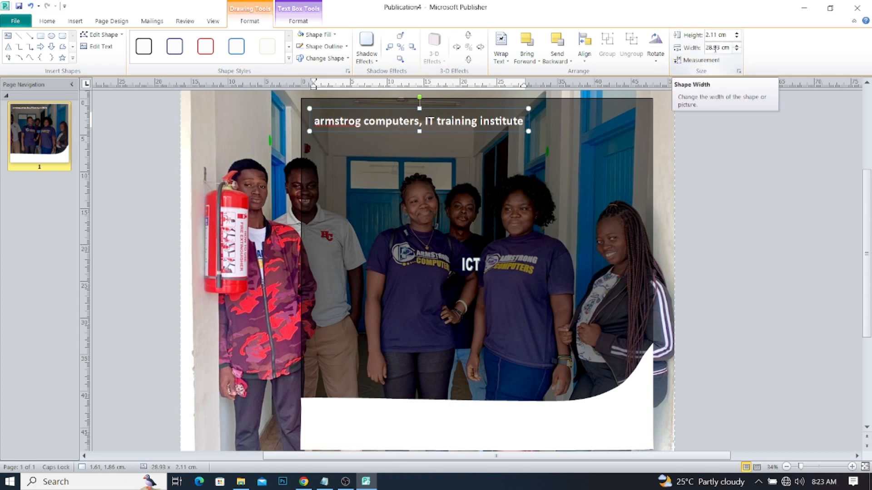
{"action": "left_click", "coordinate": [432, 129]}
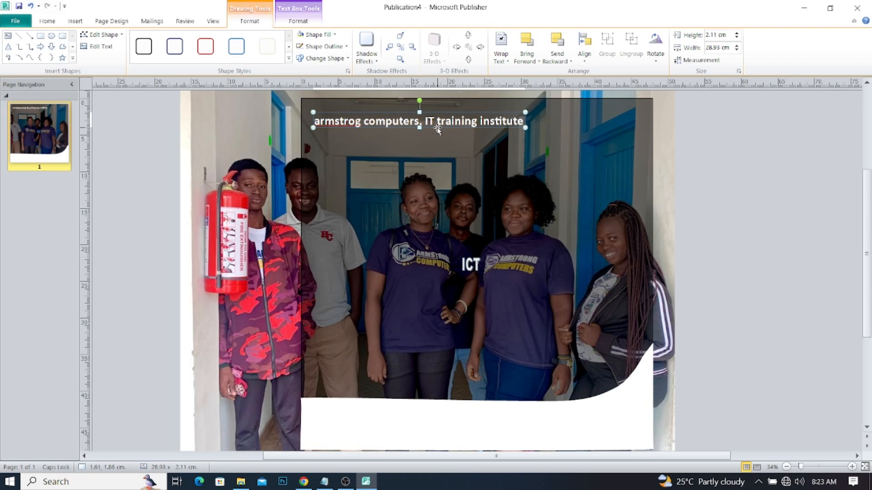
- Enlarge the ICT WordArt to about 23.2 cm by 11.1 cm and place it below the heading, aligned with the heading's start
{"action": "left_click", "coordinate": [469, 269]}
{"action": "left_click_drag", "start_coordinate": [461, 257], "coordinate": [332, 200]}
{"action": "left_click_drag", "start_coordinate": [445, 225], "coordinate": [425, 167]}
{"action": "left_click_drag", "start_coordinate": [460, 214], "coordinate": [482, 229]}
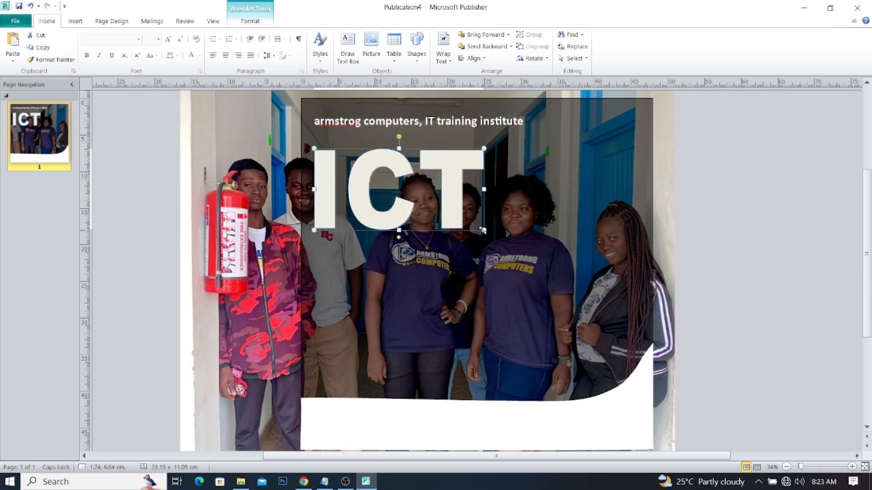
- Give the ICT WordArt a white fill and no outline
{"action": "left_click", "coordinate": [250, 22]}
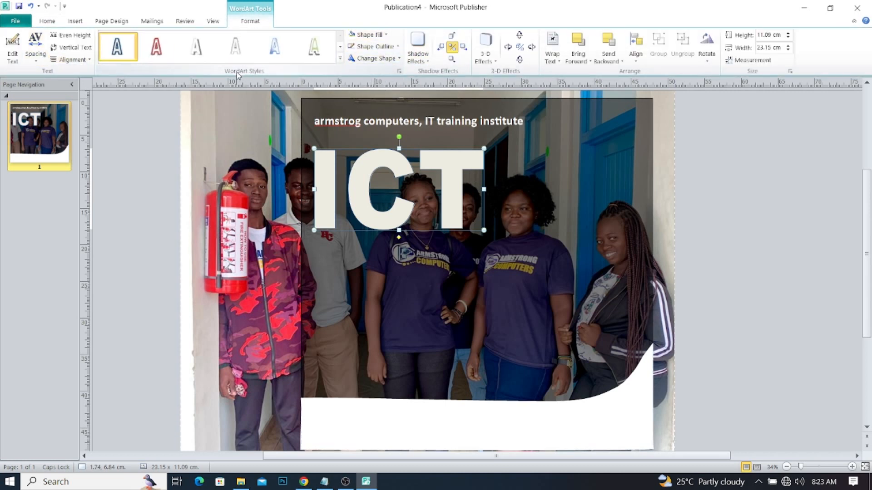
{"action": "left_click", "coordinate": [386, 35]}
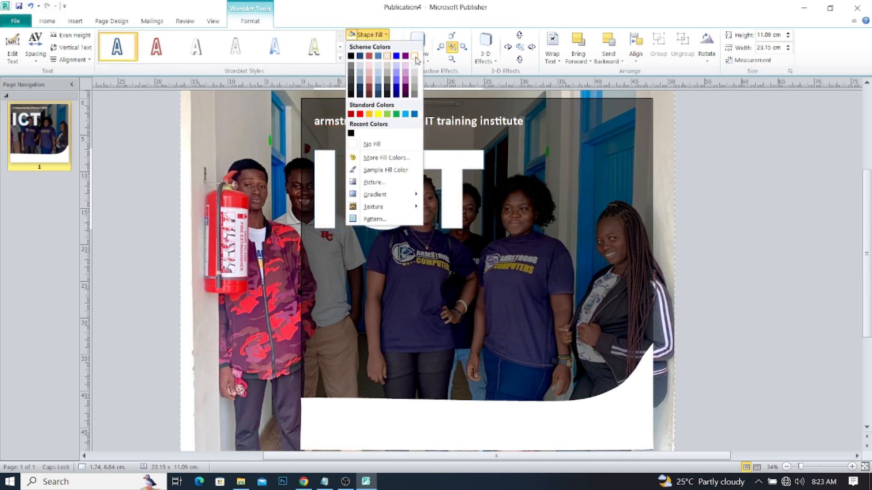
{"action": "left_click", "coordinate": [415, 56]}
{"action": "left_click", "coordinate": [397, 46]}
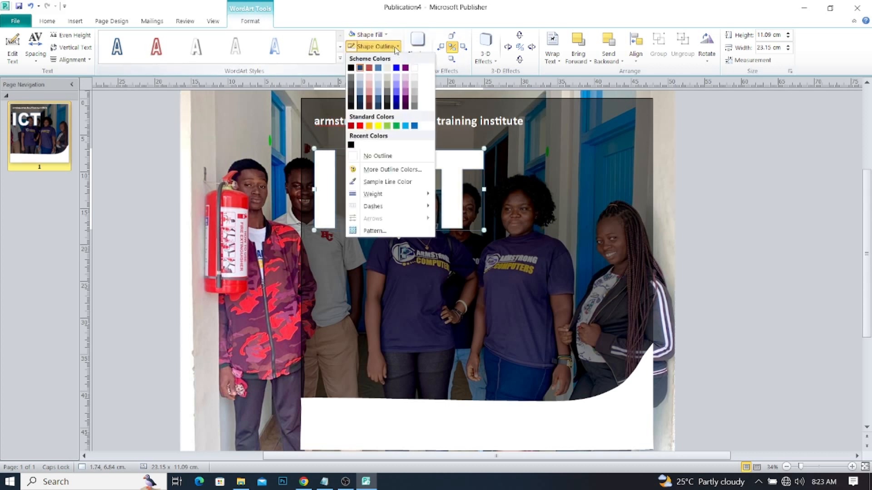
{"action": "left_click", "coordinate": [386, 164]}
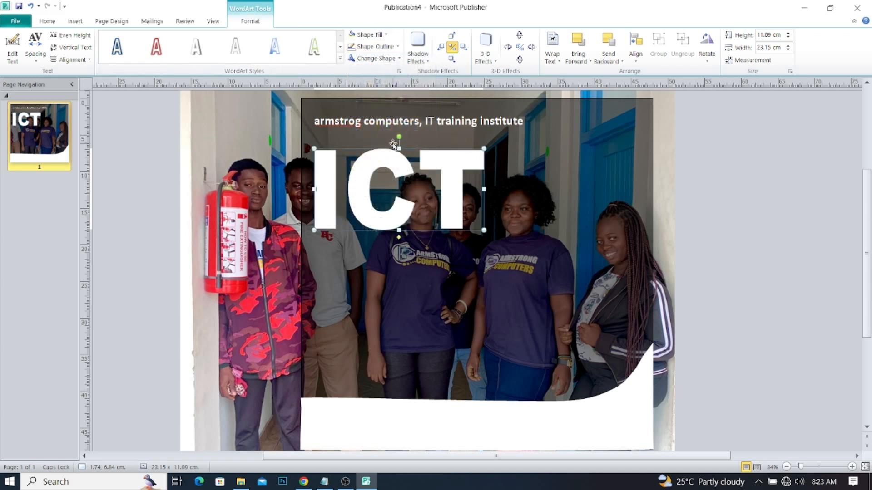
- Remove the ICT WordArt's shadow and shift it to about 2.1 cm from the page's left edge
{"action": "left_click", "coordinate": [421, 55]}
{"action": "left_click", "coordinate": [423, 91]}
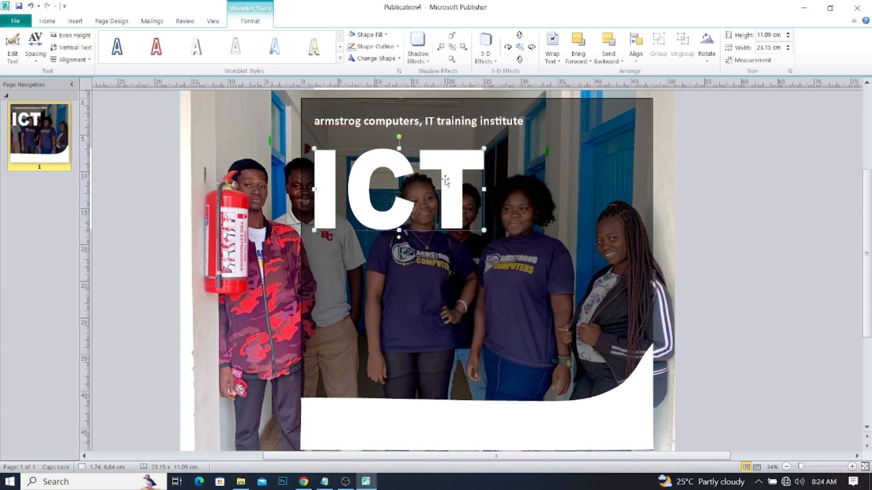
{"action": "left_click_drag", "start_coordinate": [451, 172], "coordinate": [453, 174]}
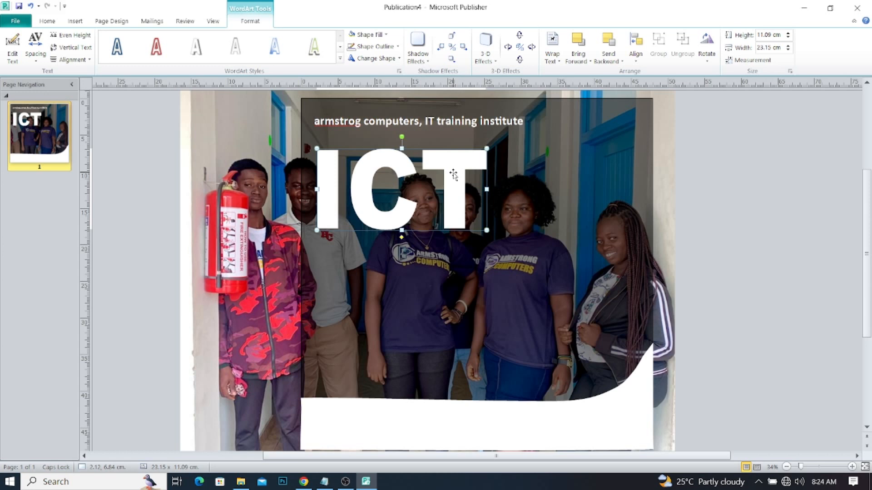
{"action": "left_click", "coordinate": [708, 198]}
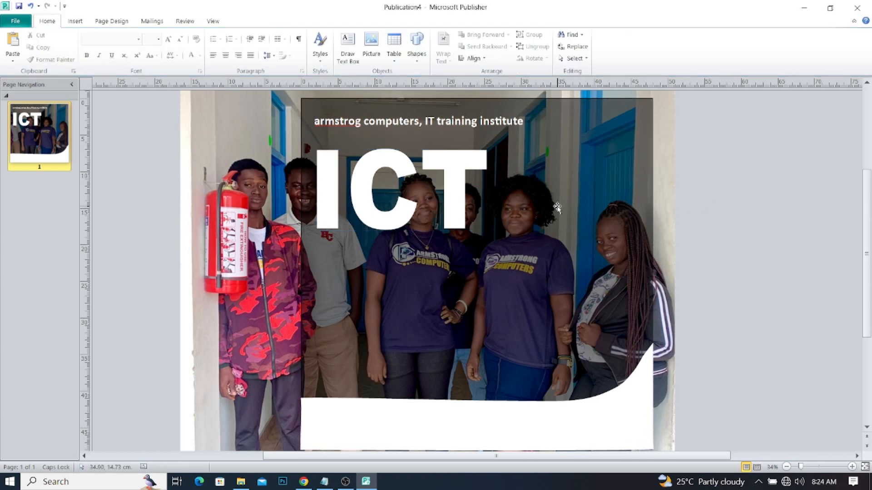
- Duplicate the heading text box, place the copy directly below the ICT WordArt and heighten it to about 6.6 cm
{"action": "left_click", "coordinate": [419, 118]}
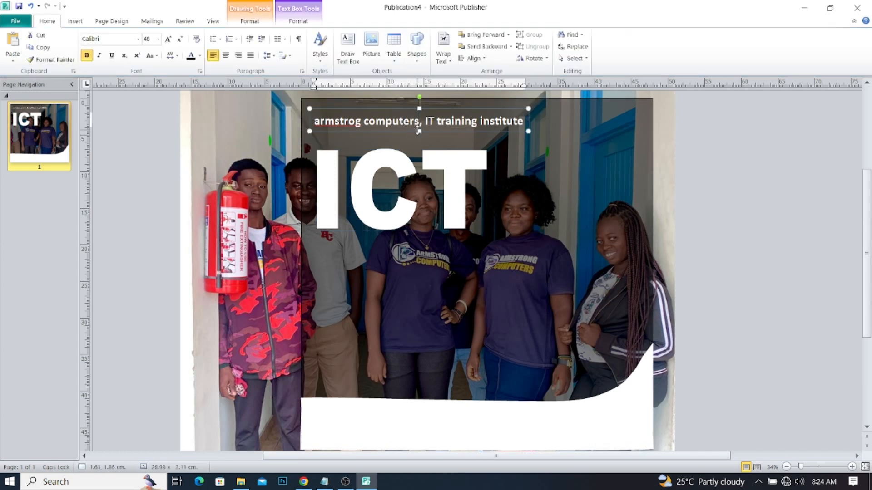
{"action": "left_click", "coordinate": [419, 130]}
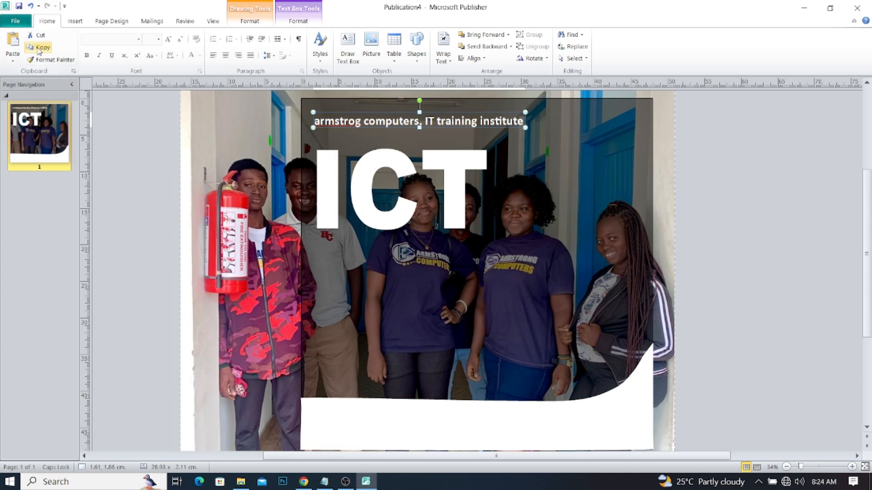
{"action": "left_click", "coordinate": [12, 40]}
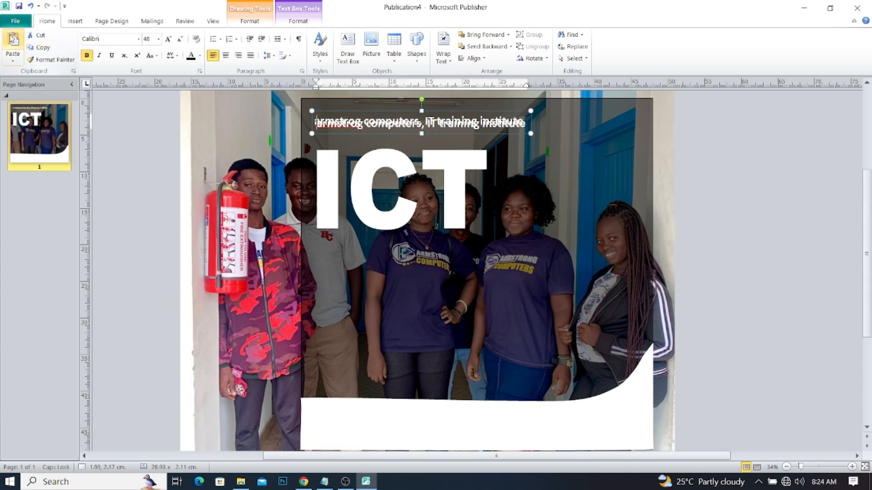
{"action": "left_click", "coordinate": [422, 131]}
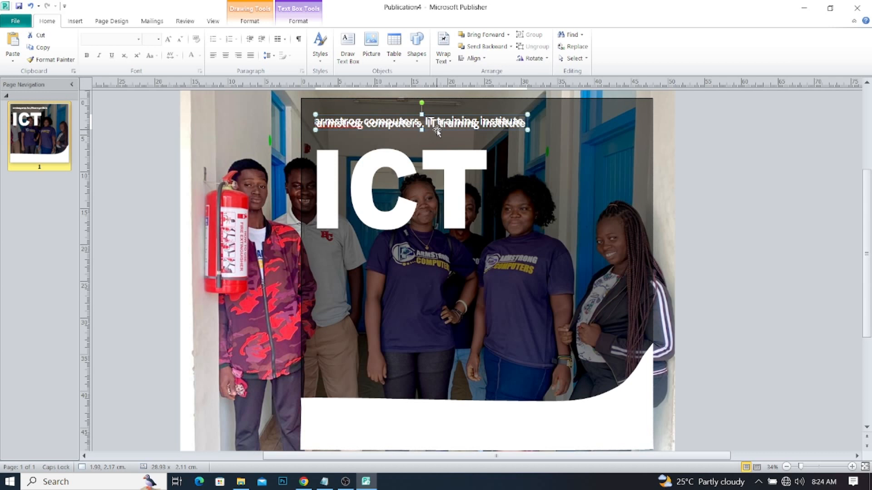
{"action": "left_click_drag", "start_coordinate": [437, 130], "coordinate": [422, 280]}
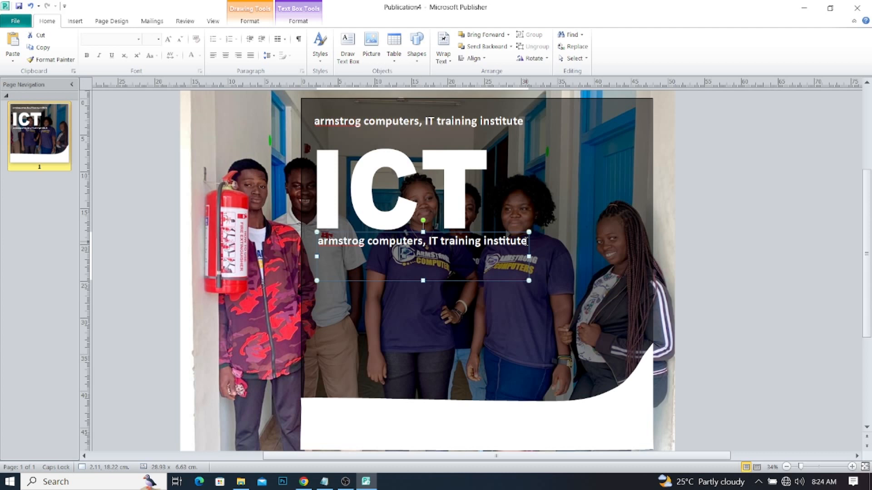
- Set the copied text box's paragraph spacing to None and its line spacing to 1.0
{"action": "left_click", "coordinate": [525, 242]}
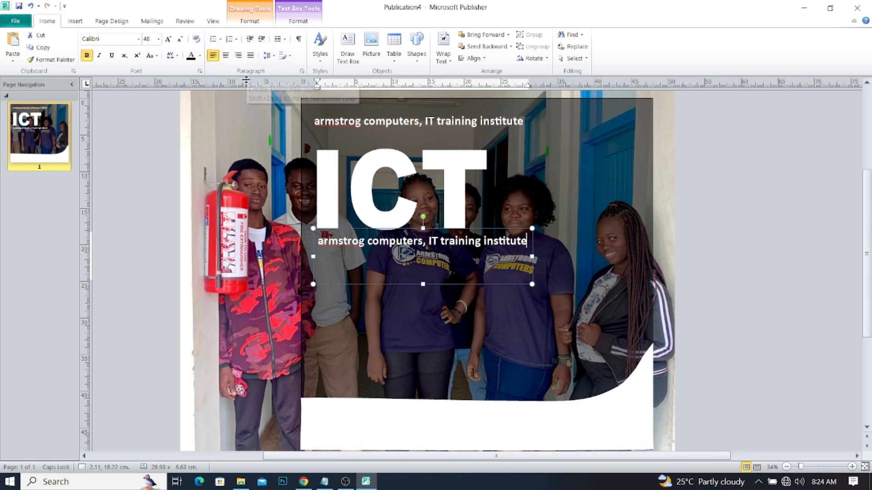
{"action": "left_click", "coordinate": [289, 57]}
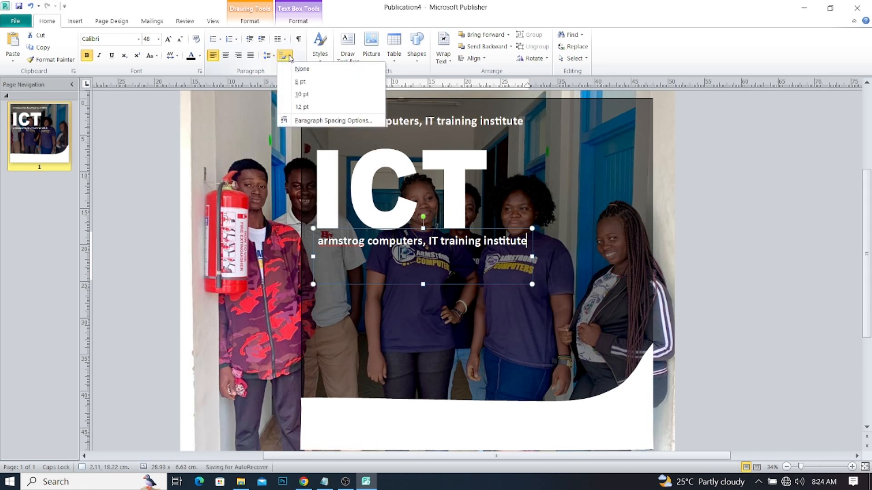
{"action": "left_click", "coordinate": [298, 69]}
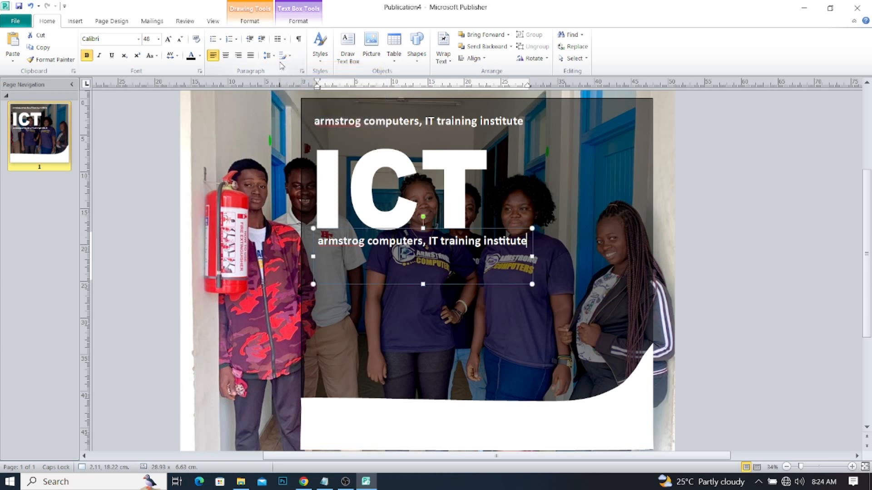
{"action": "left_click", "coordinate": [272, 56]}
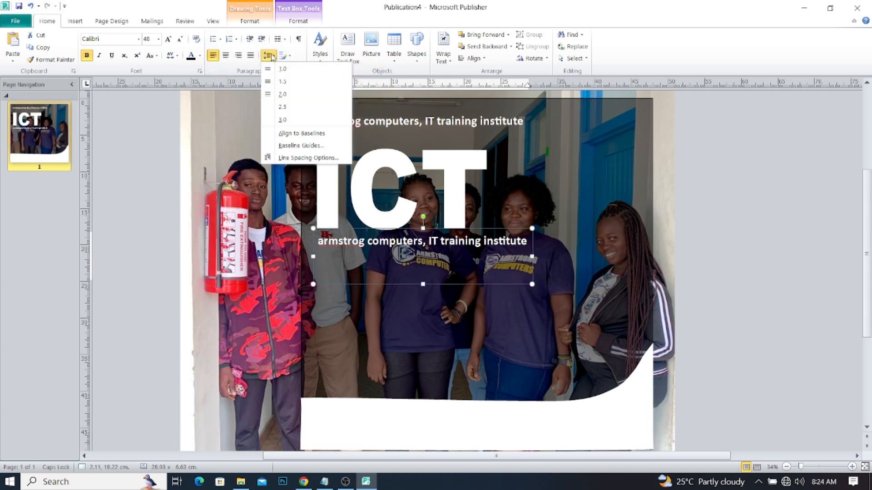
{"action": "left_click", "coordinate": [284, 70]}
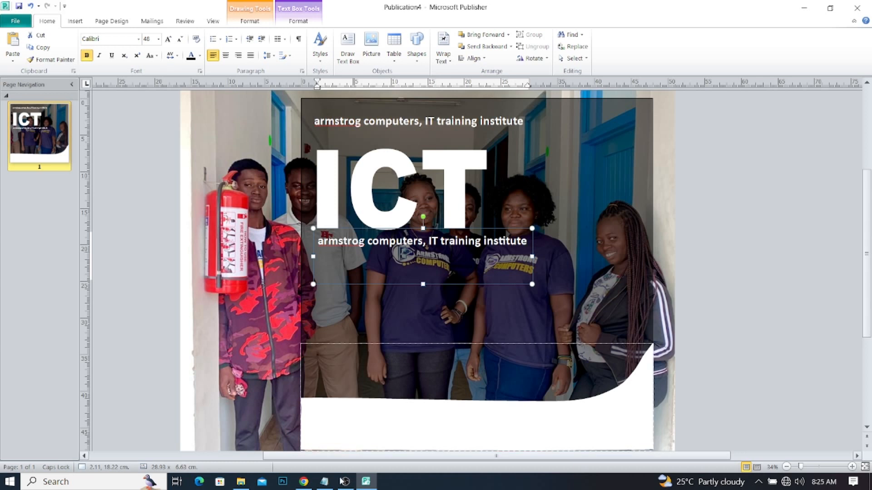
- Replace the copied box's text with the three lines "Diploma &", "Certificate" and "Pragrammes" from the Notepad notes
{"action": "left_click", "coordinate": [324, 481]}
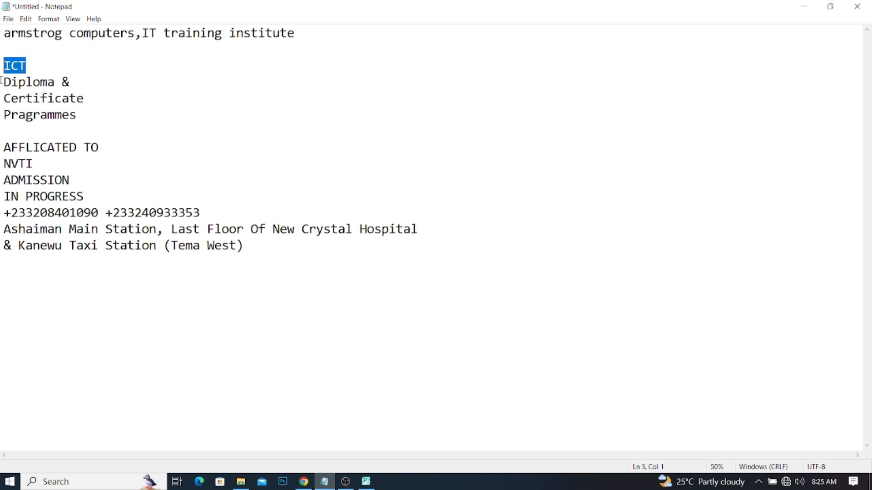
{"action": "left_click_drag", "start_coordinate": [3, 81], "coordinate": [92, 112]}
{"action": "key", "text": "ctrl+c"}
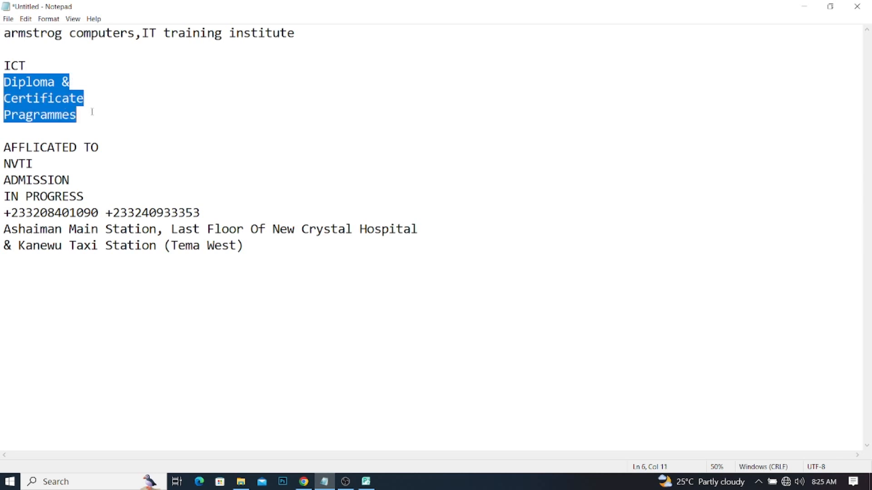
{"action": "left_click", "coordinate": [366, 482]}
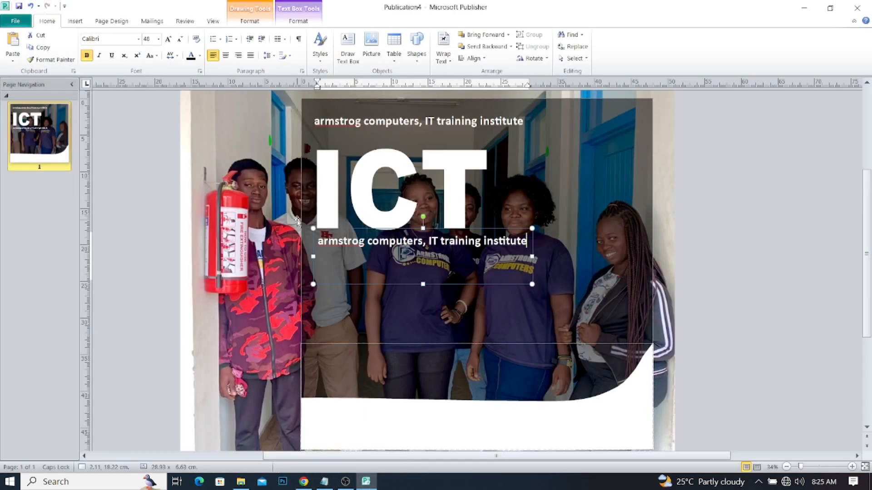
{"action": "triple_click", "coordinate": [319, 240]}
{"action": "key", "text": "ctrl+v"}
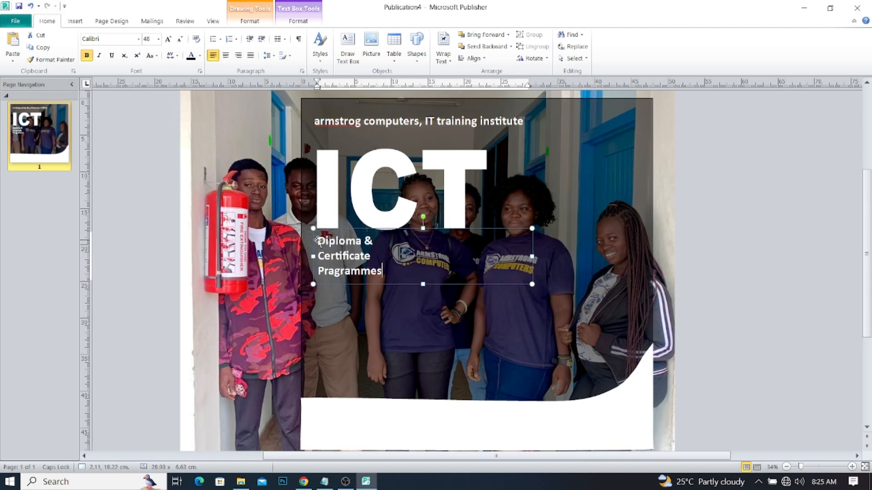
- Heighten the "Diploma & Certificate Pragrammes" text box to about 9.1 cm and increase its text to 130 pt
{"action": "left_click_drag", "start_coordinate": [423, 285], "coordinate": [424, 302]}
{"action": "left_click_drag", "start_coordinate": [318, 240], "coordinate": [397, 277]}
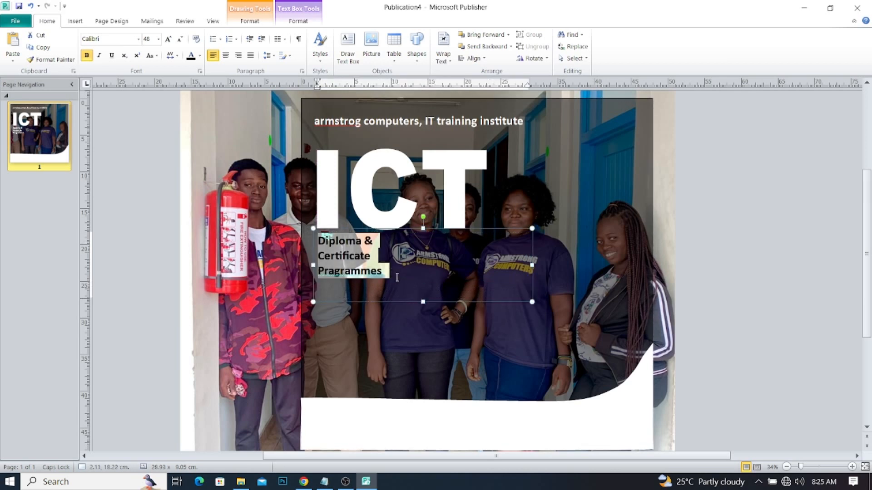
{"action": "left_click", "coordinate": [168, 39]}
{"action": "left_click", "coordinate": [169, 39]}
{"action": "left_click", "coordinate": [168, 39]}
{"action": "left_click", "coordinate": [168, 40]}
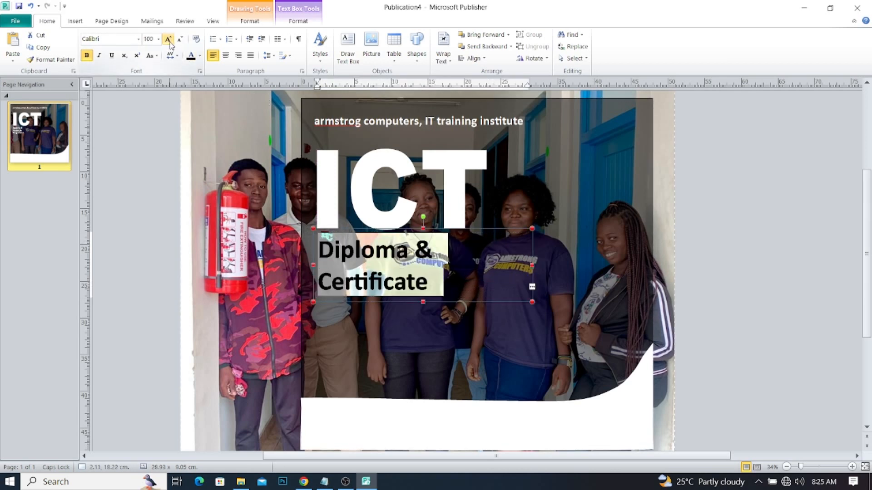
{"action": "left_click", "coordinate": [169, 40]}
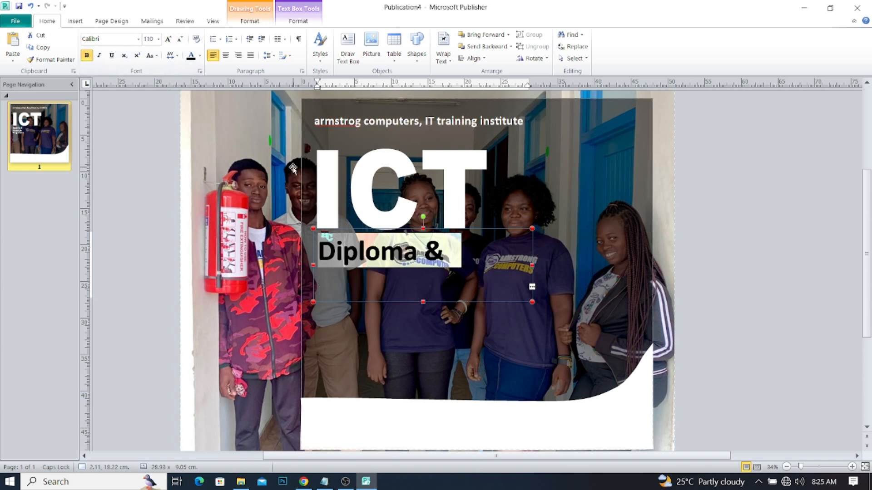
{"action": "left_click", "coordinate": [168, 40]}
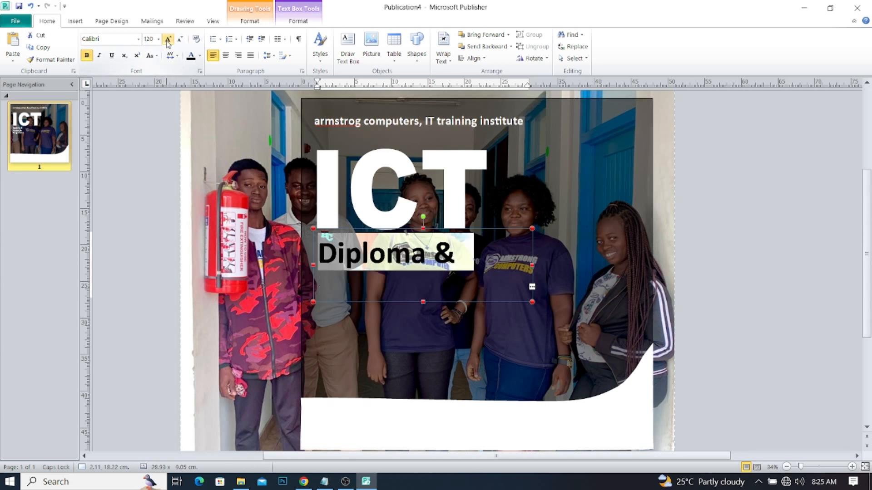
{"action": "left_click", "coordinate": [169, 40]}
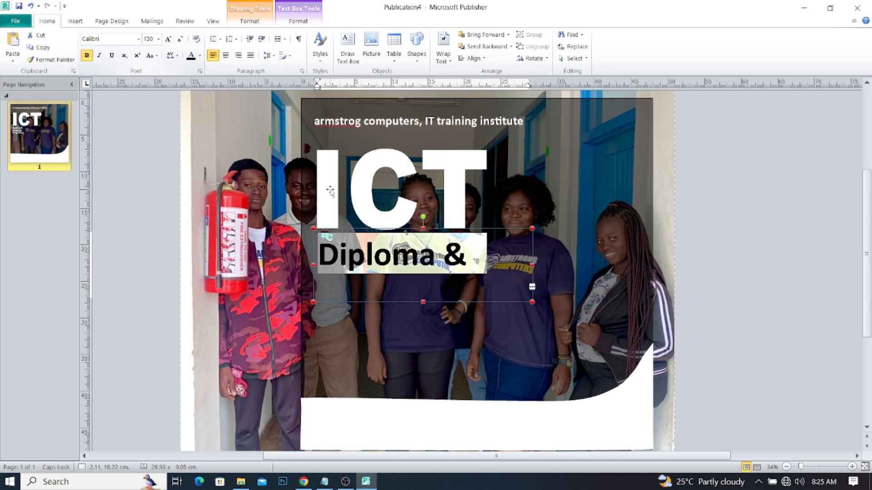
- Heighten the programmes text box to about 19.2 cm and nudge it up and slightly left, closer beneath the ICT WordArt
{"action": "left_click", "coordinate": [405, 265]}
{"action": "left_click_drag", "start_coordinate": [423, 299], "coordinate": [423, 376]}
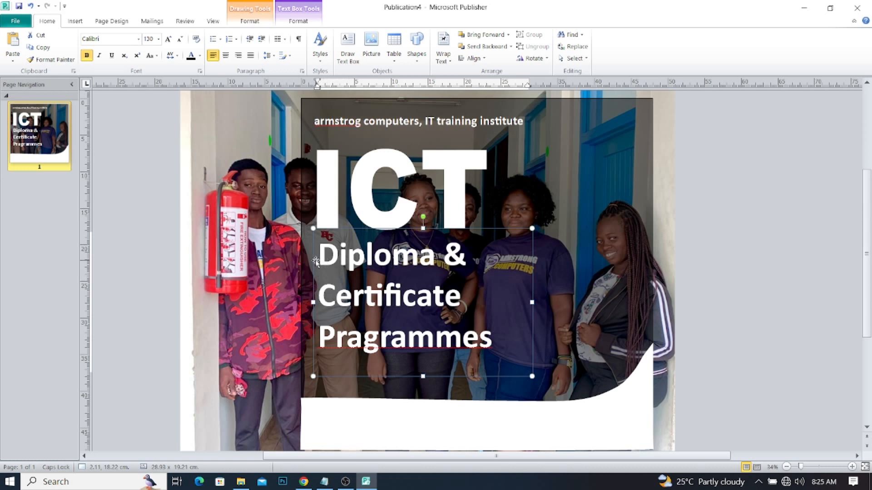
{"action": "left_click_drag", "start_coordinate": [422, 229], "coordinate": [422, 227]}
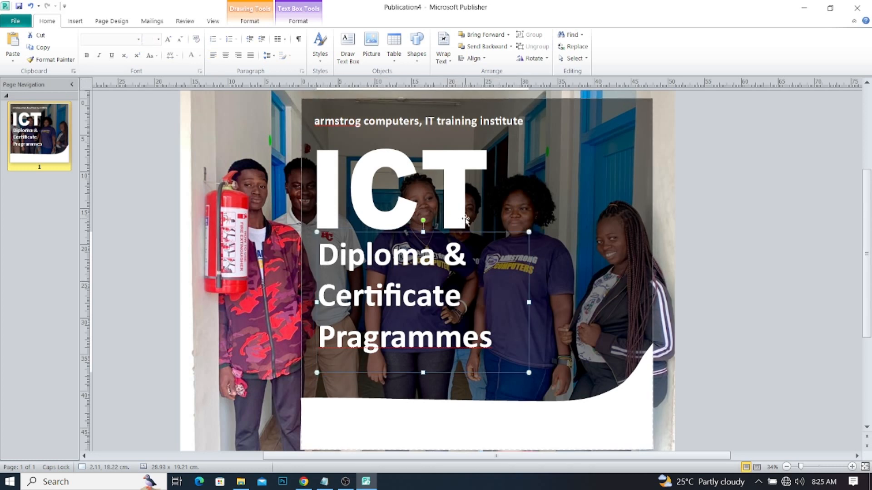
{"action": "key", "text": "Up"}
{"action": "key", "text": "Up"}
{"action": "key", "text": "Up"}
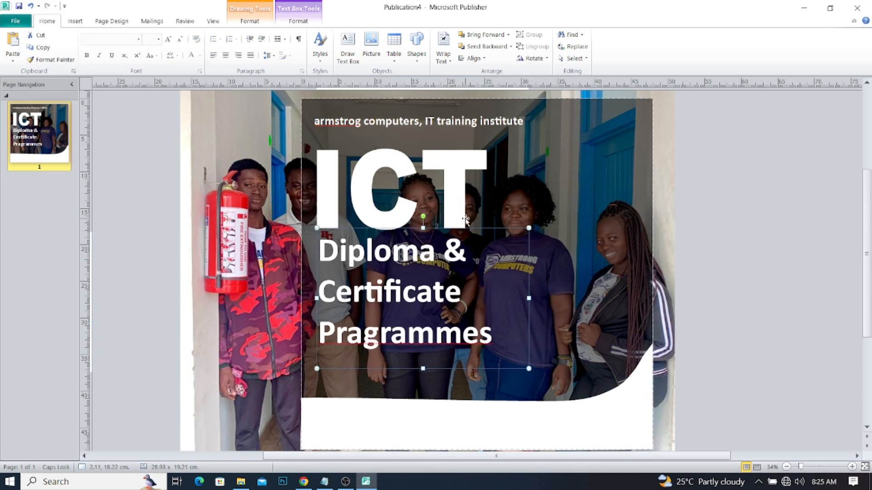
{"action": "key", "text": "Left"}
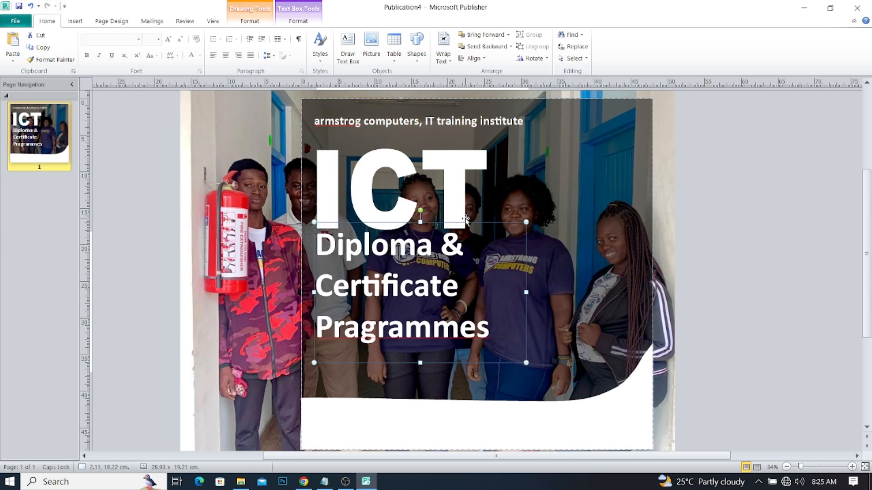